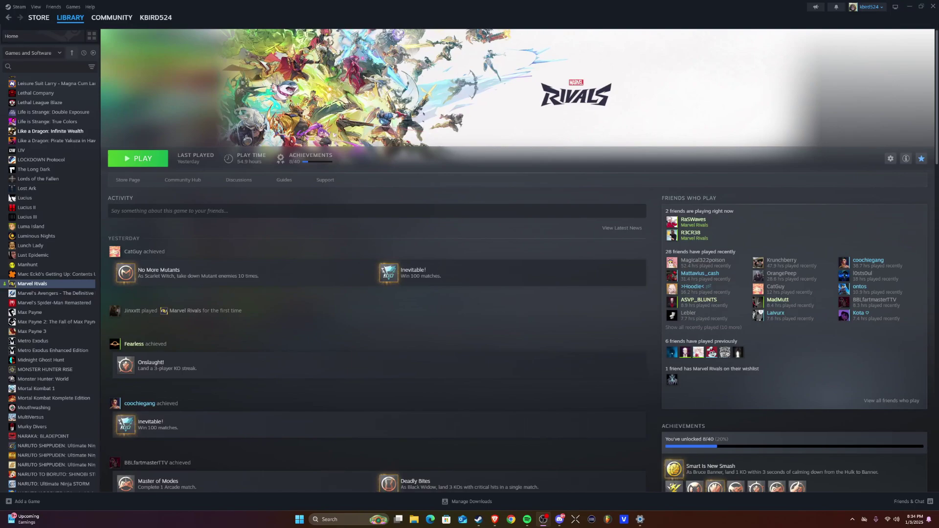
Open the properties of Marvel Rivals and go through General and Updates to its Installed Files settings
{"action": "left_click", "coordinate": [890, 159]}
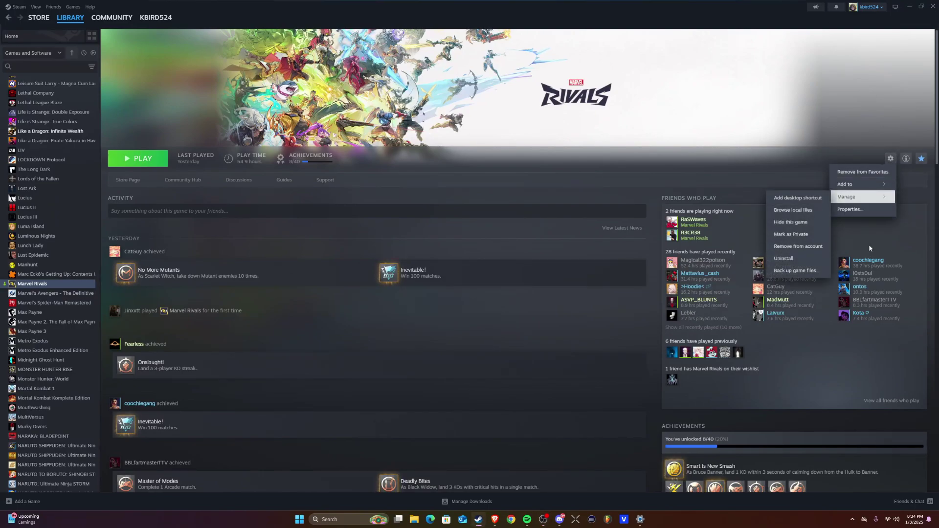
{"action": "left_click", "coordinate": [861, 211]}
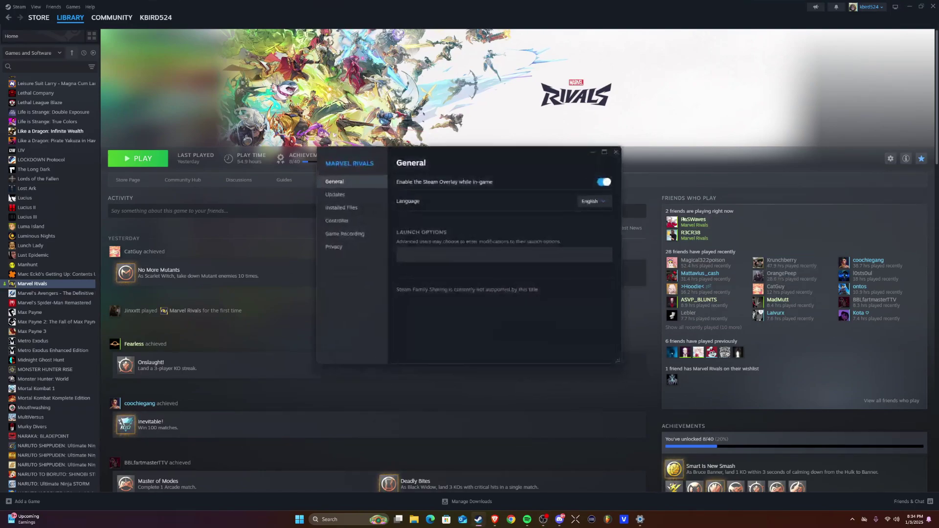
{"action": "left_click", "coordinate": [346, 196]}
{"action": "left_click", "coordinate": [345, 186]}
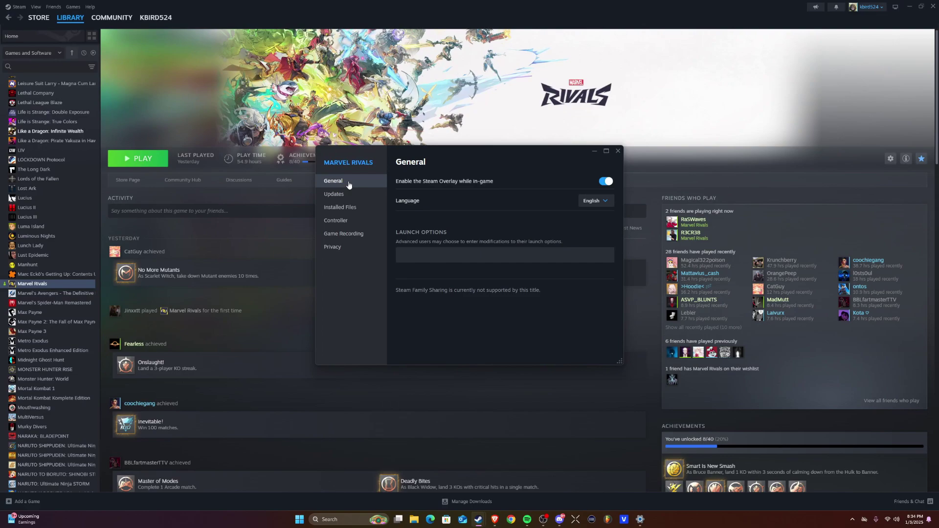
{"action": "left_click", "coordinate": [345, 195]}
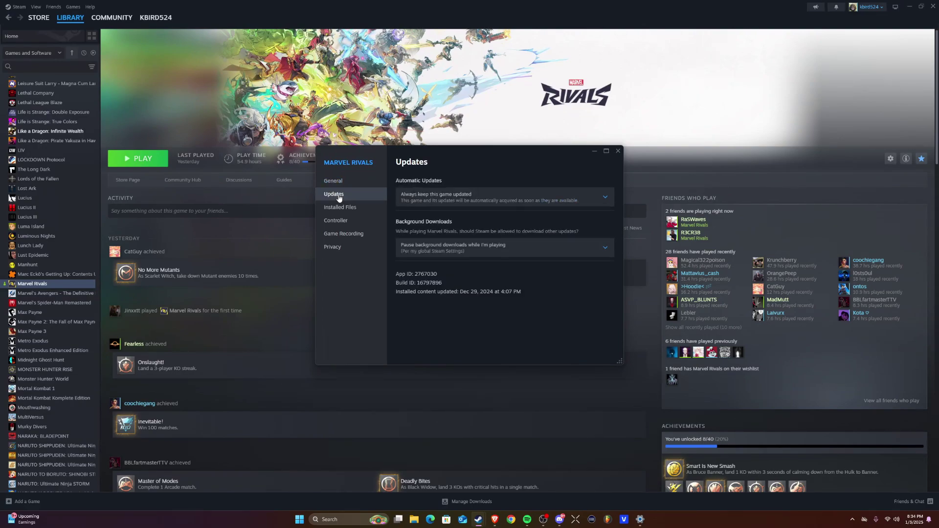
{"action": "left_click", "coordinate": [345, 209]}
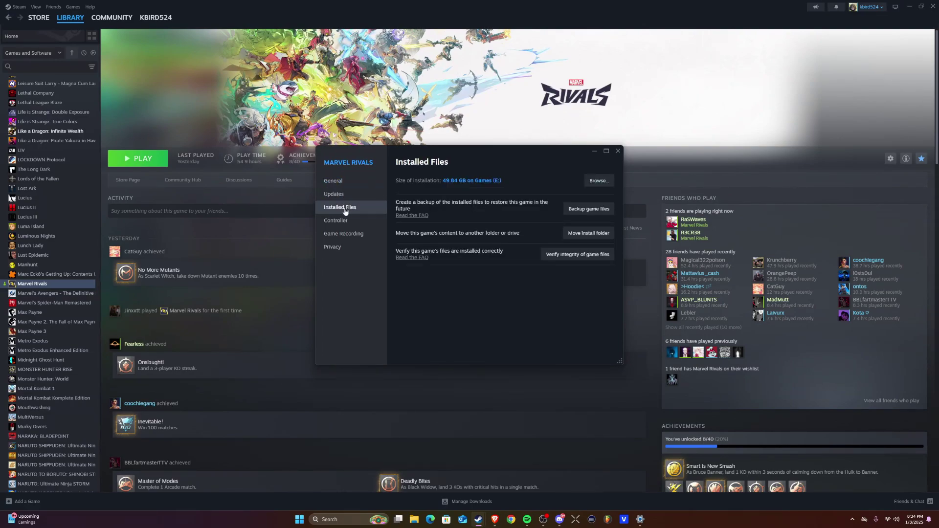
Check which target drives are offered for moving the Marvel Rivals install folder, and dismiss the move without starting it
{"action": "left_click", "coordinate": [580, 233]}
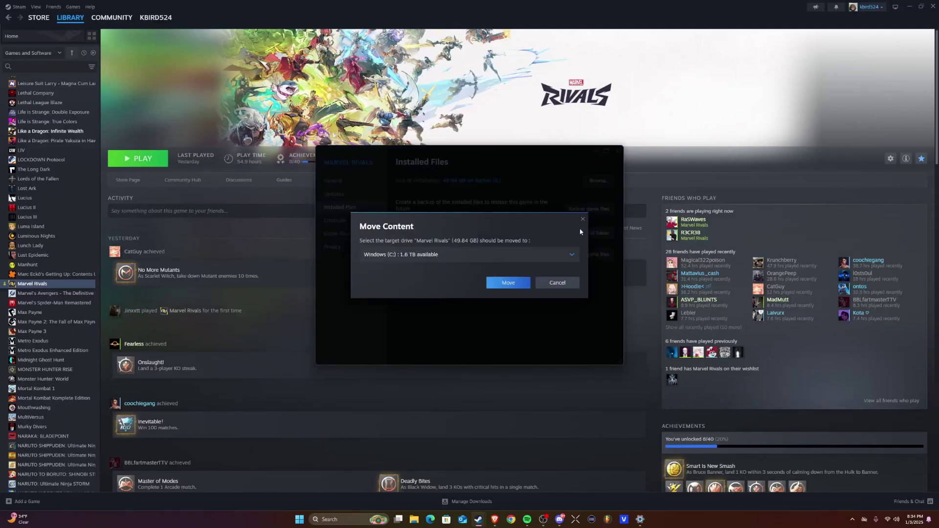
{"action": "left_click", "coordinate": [488, 259]}
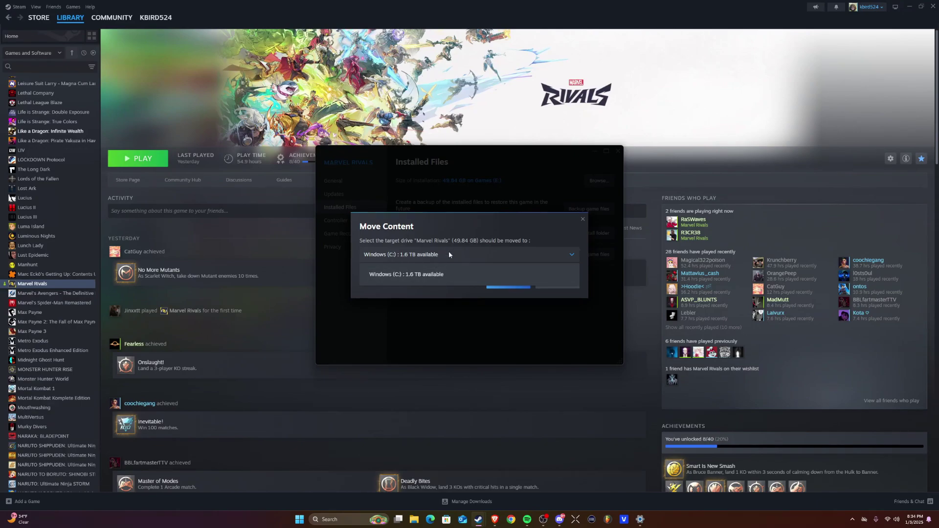
{"action": "left_click", "coordinate": [578, 225]}
{"action": "left_click", "coordinate": [582, 219]}
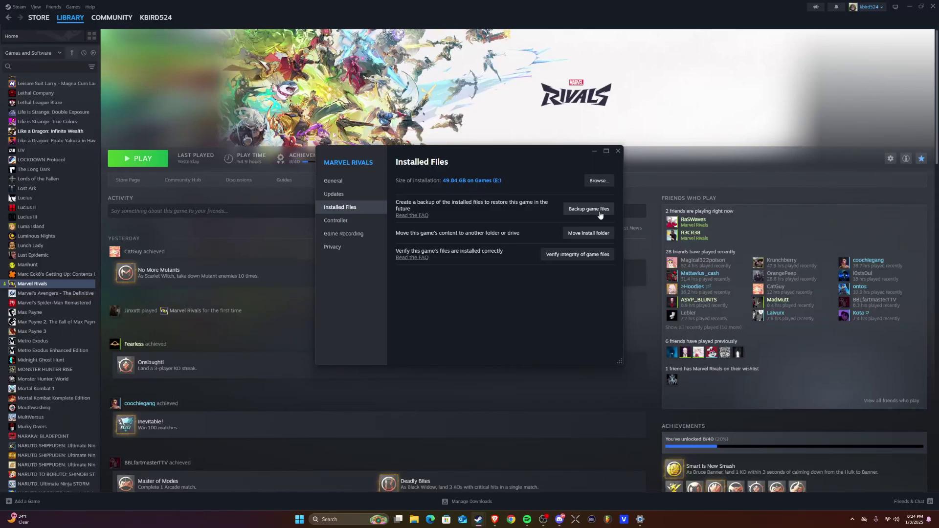
Browse the game's local files into MarvelGame, Engine, Programs, CrashReportClient, Content and Paks
{"action": "left_click", "coordinate": [598, 184]}
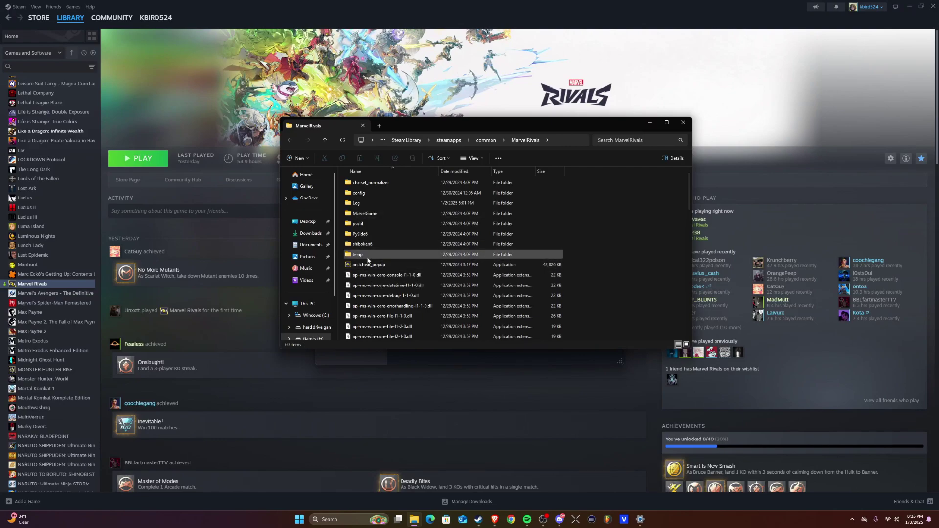
{"action": "left_click", "coordinate": [377, 216]}
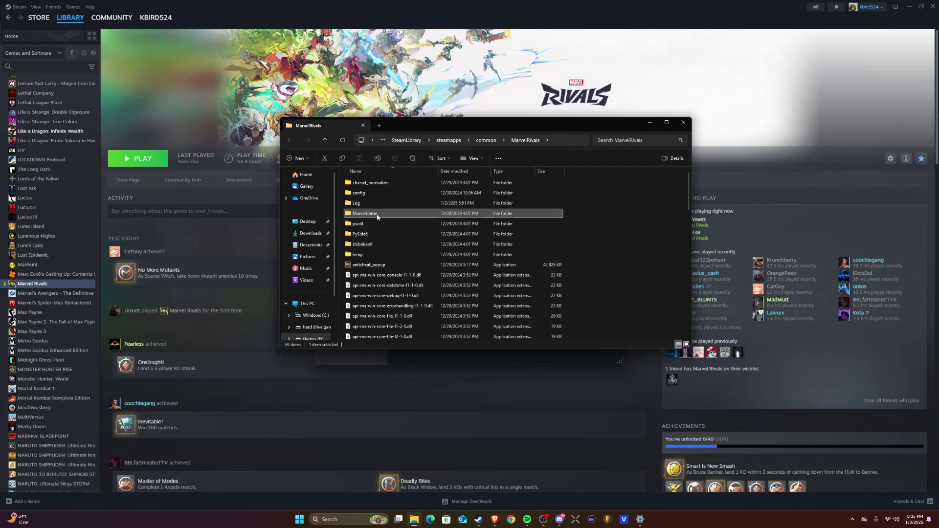
{"action": "double_click", "coordinate": [378, 217]}
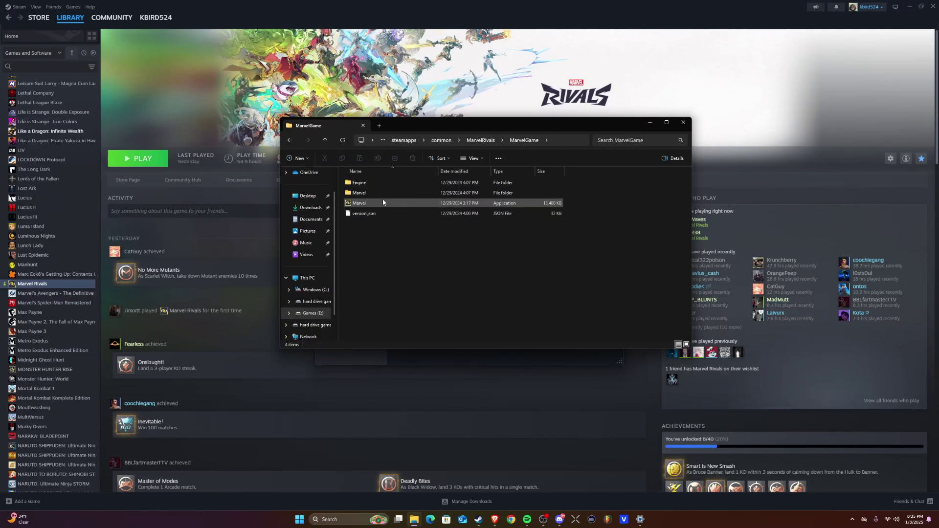
{"action": "double_click", "coordinate": [376, 184]}
{"action": "double_click", "coordinate": [386, 215]}
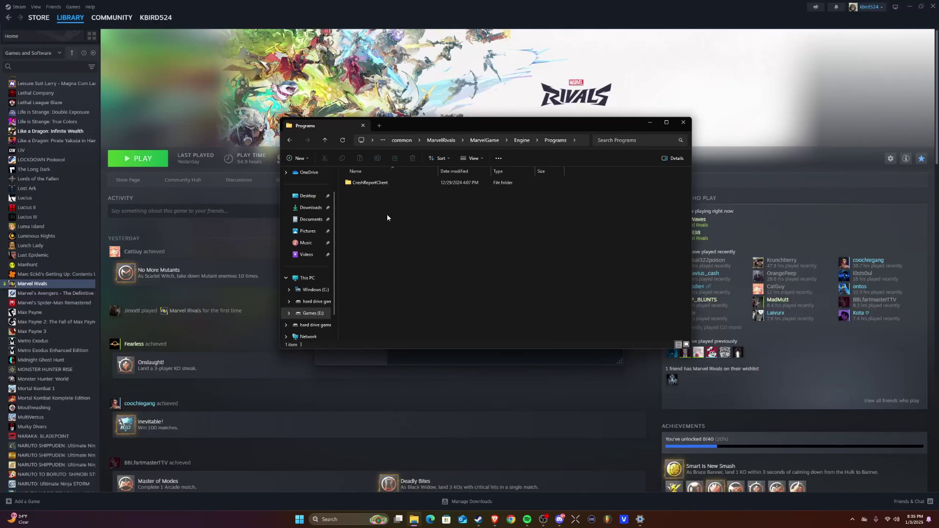
{"action": "double_click", "coordinate": [377, 183]}
{"action": "double_click", "coordinate": [378, 183]}
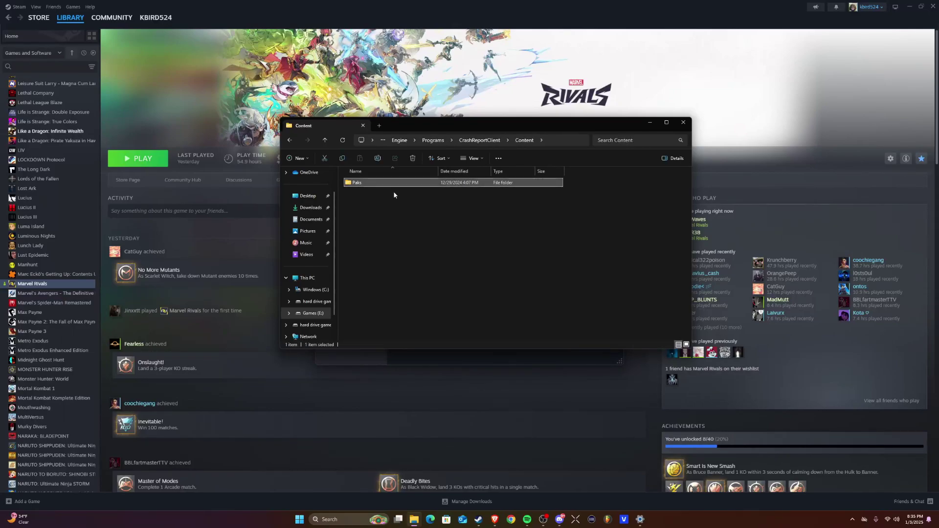
{"action": "left_click", "coordinate": [393, 186]}
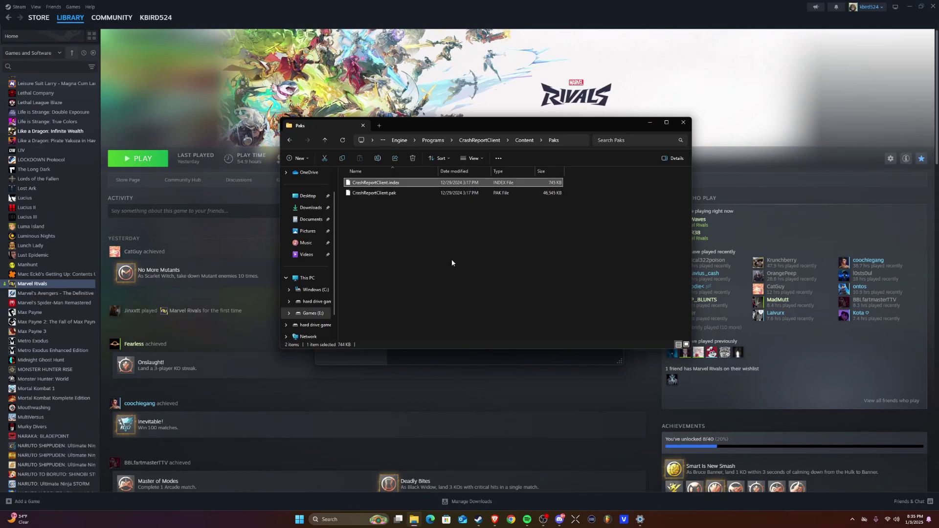
Return from the Paks folder to the game's root MarvelRivals folder
{"action": "key", "text": "alt+Left"}
{"action": "key", "text": "alt+Left"}
{"action": "key", "text": "alt+Left"}
{"action": "key", "text": "alt+Left"}
{"action": "key", "text": "alt+Left"}
{"action": "key", "text": "alt+Left"}
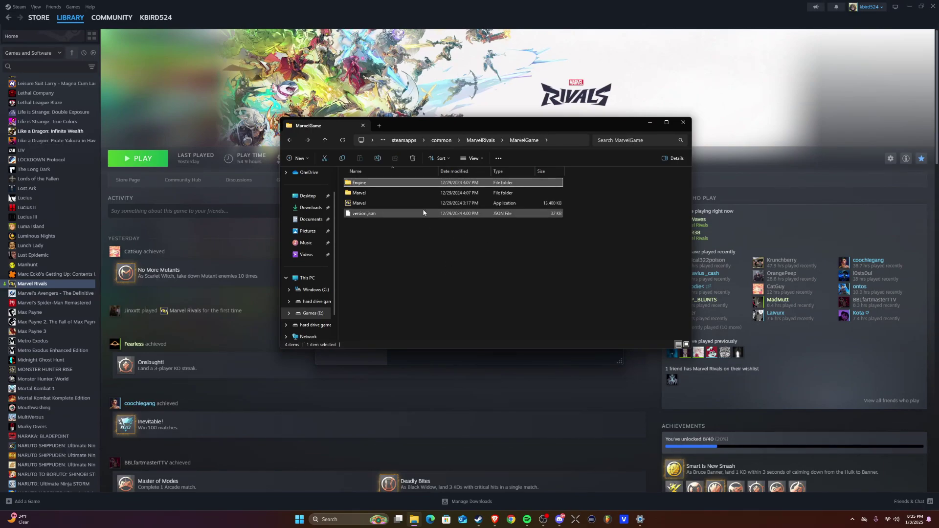
{"action": "scroll", "coordinate": [449, 268], "scroll_direction": "up", "scroll_amount": 2}
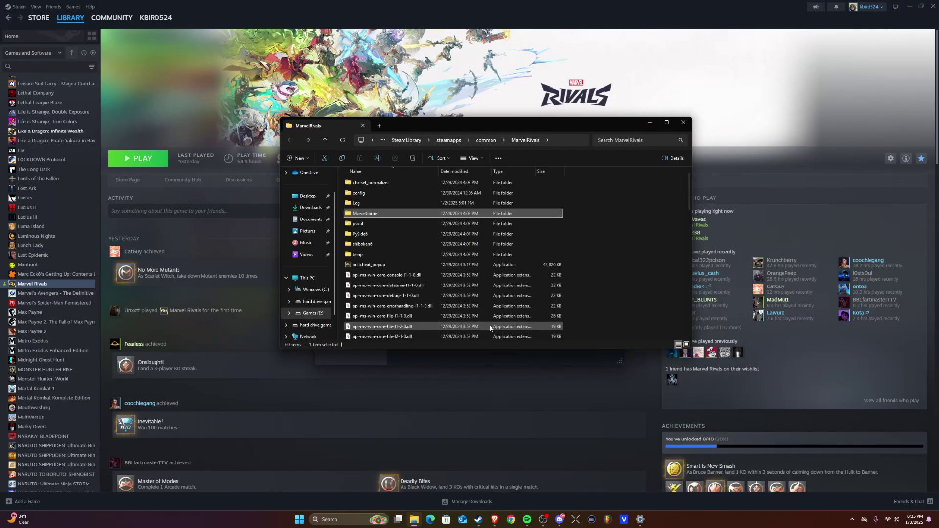
Find the MarvelRivals_Launcher application in the folder and open the compatibility settings in its properties
{"action": "scroll", "coordinate": [460, 274], "scroll_direction": "down", "scroll_amount": 8}
{"action": "scroll", "coordinate": [472, 280], "scroll_direction": "down", "scroll_amount": 4}
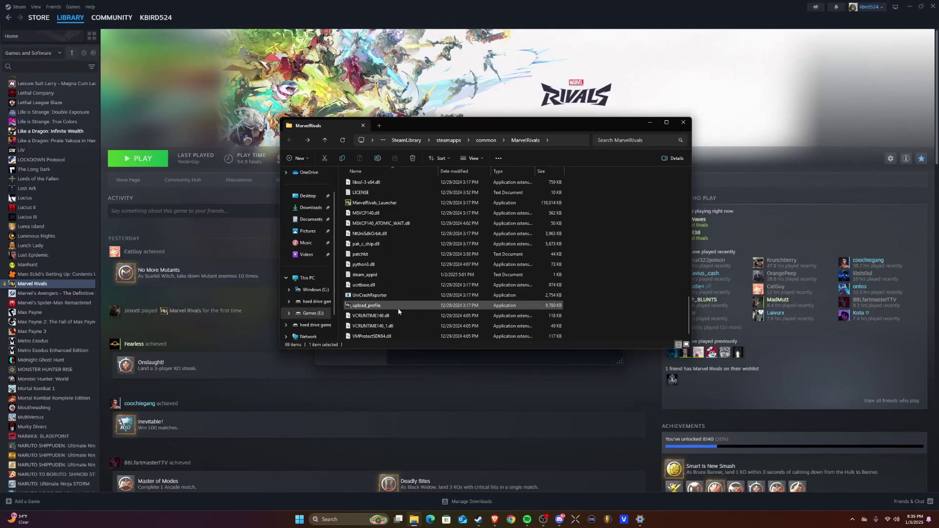
{"action": "scroll", "coordinate": [406, 225], "scroll_direction": "up", "scroll_amount": 4}
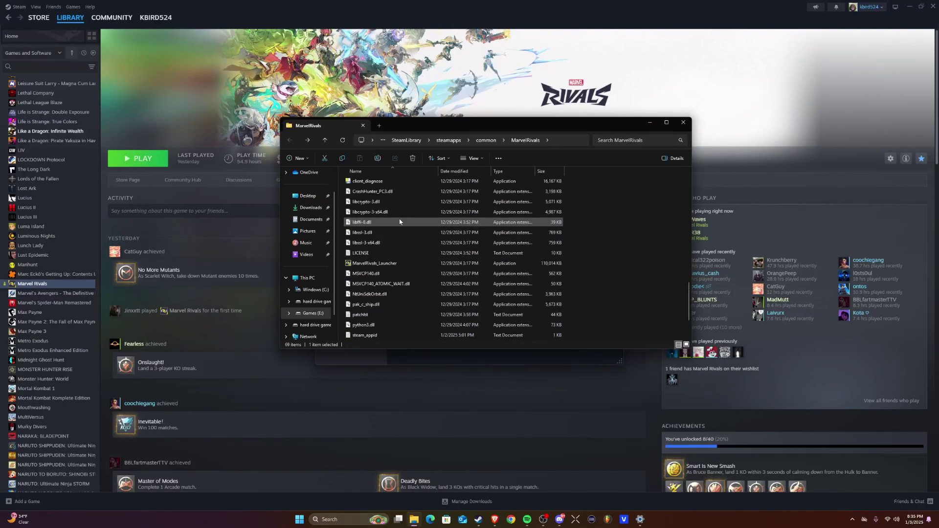
{"action": "scroll", "coordinate": [410, 244], "scroll_direction": "up", "scroll_amount": 10}
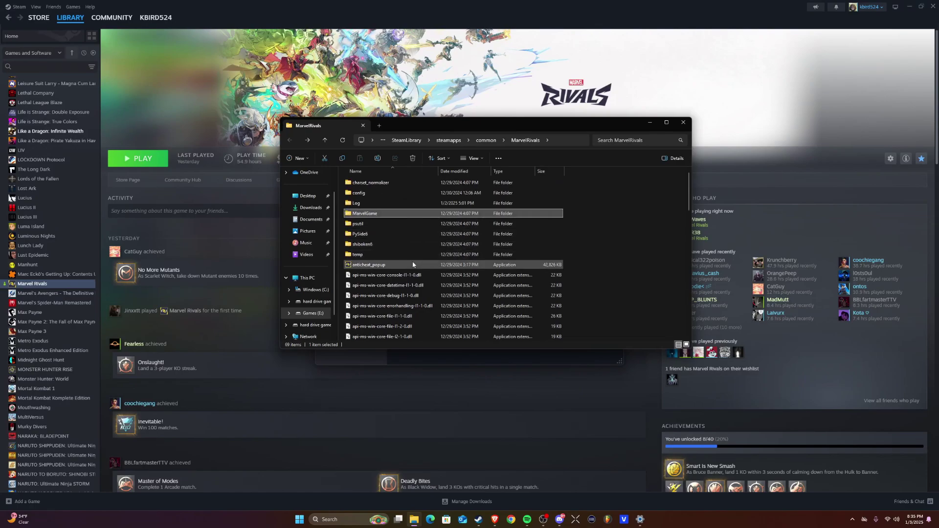
{"action": "scroll", "coordinate": [399, 270], "scroll_direction": "down", "scroll_amount": 18}
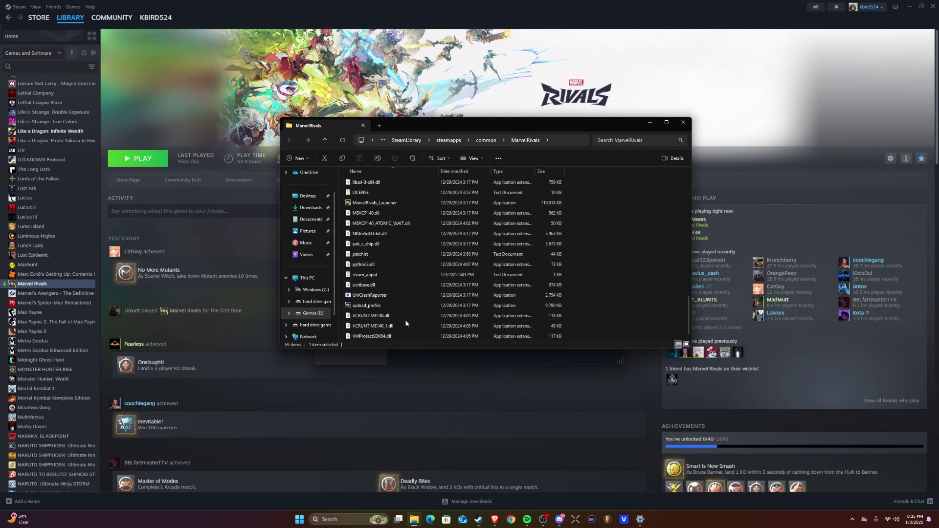
{"action": "right_click", "coordinate": [394, 204]}
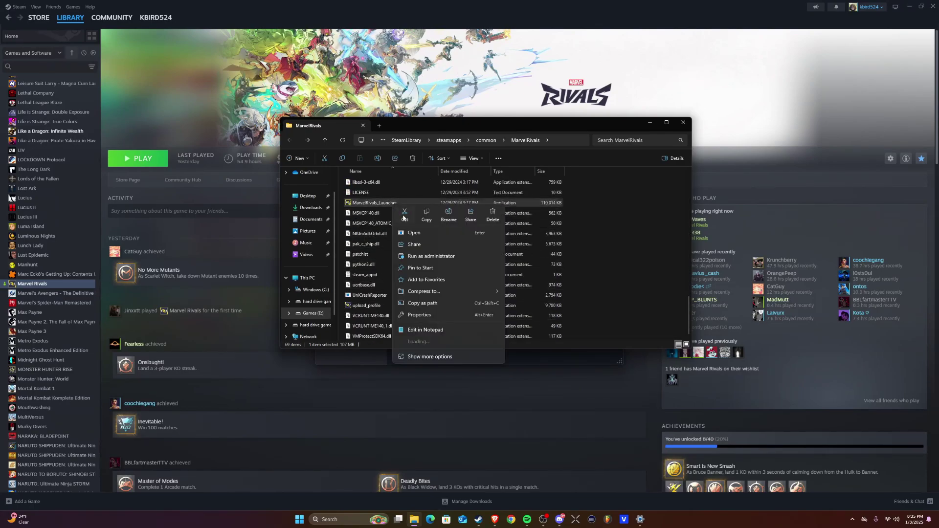
{"action": "left_click", "coordinate": [443, 356]}
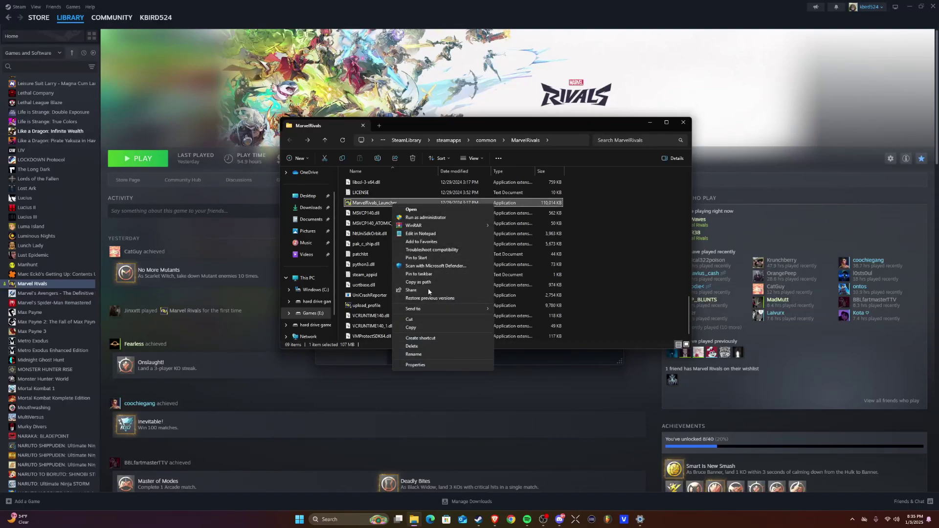
{"action": "left_click", "coordinate": [415, 365]}
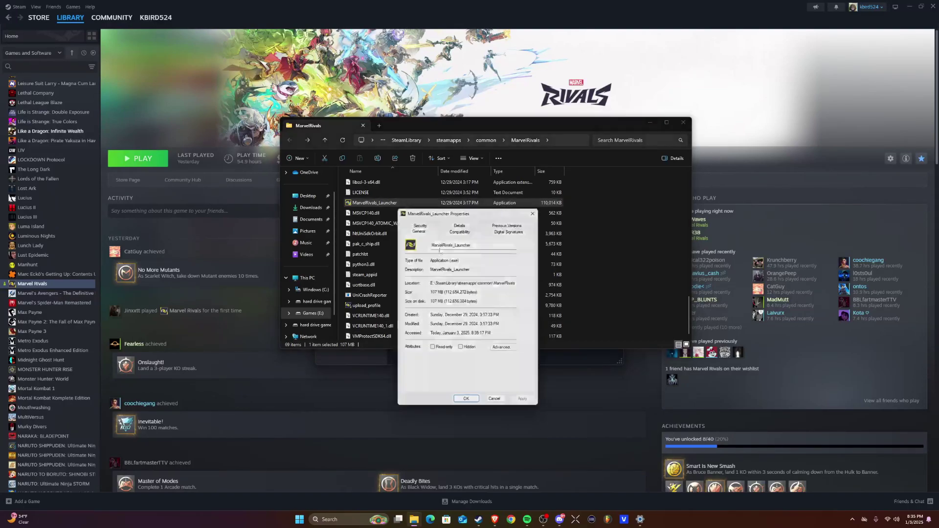
{"action": "left_click", "coordinate": [462, 228]}
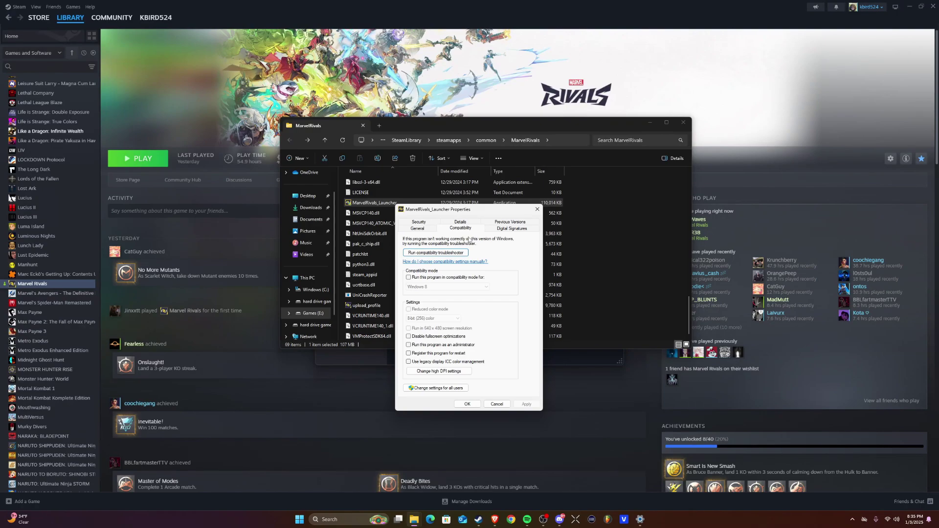
Try Windows 8 compatibility mode, disabled fullscreen optimizations and running as administrator for MarvelRivals_Launcher
{"action": "left_click", "coordinate": [411, 277]}
{"action": "left_click", "coordinate": [416, 287]}
{"action": "left_click", "coordinate": [424, 313]}
{"action": "left_click", "coordinate": [414, 337]}
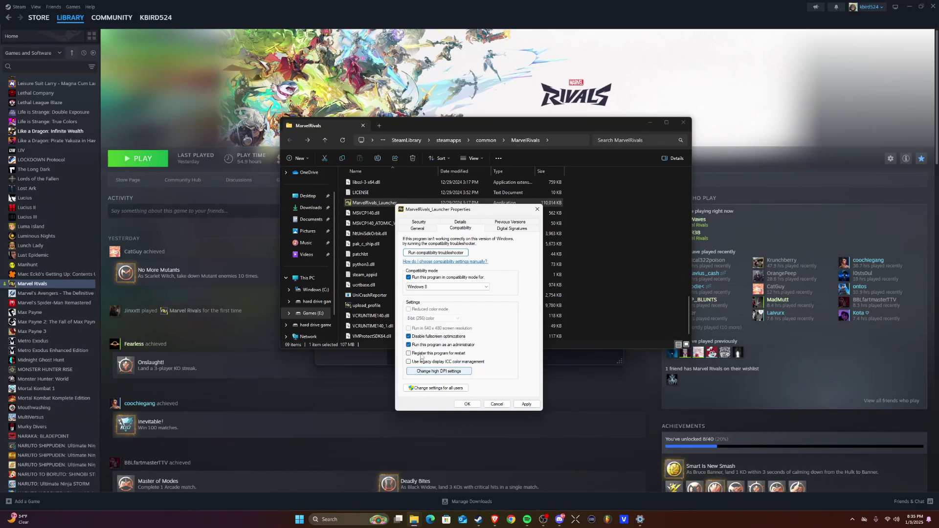
Clear the administrator, fullscreen optimization and compatibility mode options of MarvelRivals_Launcher and cancel its properties
{"action": "left_click", "coordinate": [409, 345]}
{"action": "left_click", "coordinate": [409, 345]}
{"action": "left_click", "coordinate": [409, 337]}
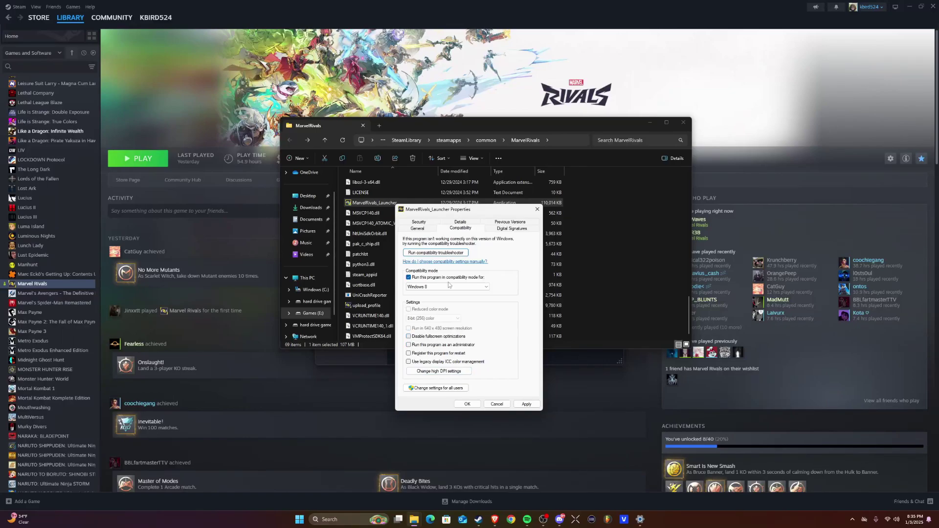
{"action": "left_click", "coordinate": [409, 278]}
{"action": "left_click", "coordinate": [417, 228]}
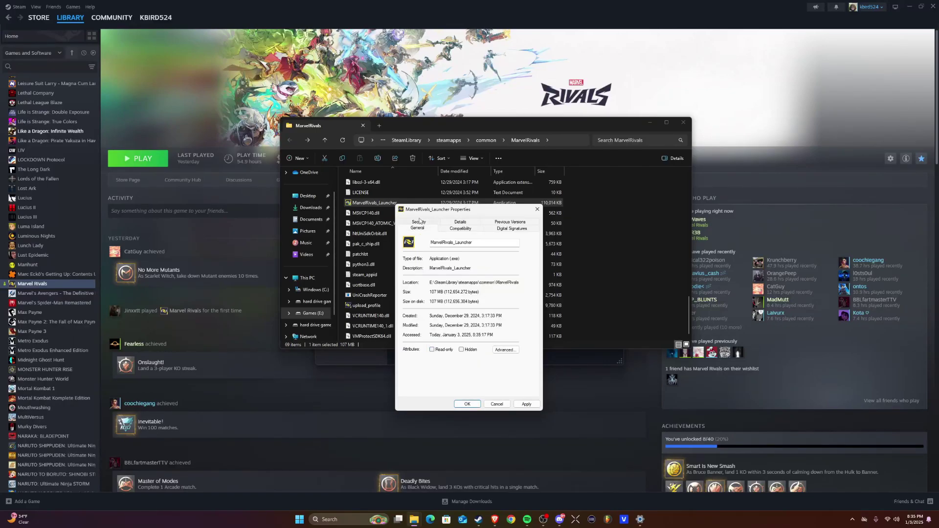
{"action": "left_click", "coordinate": [497, 404]}
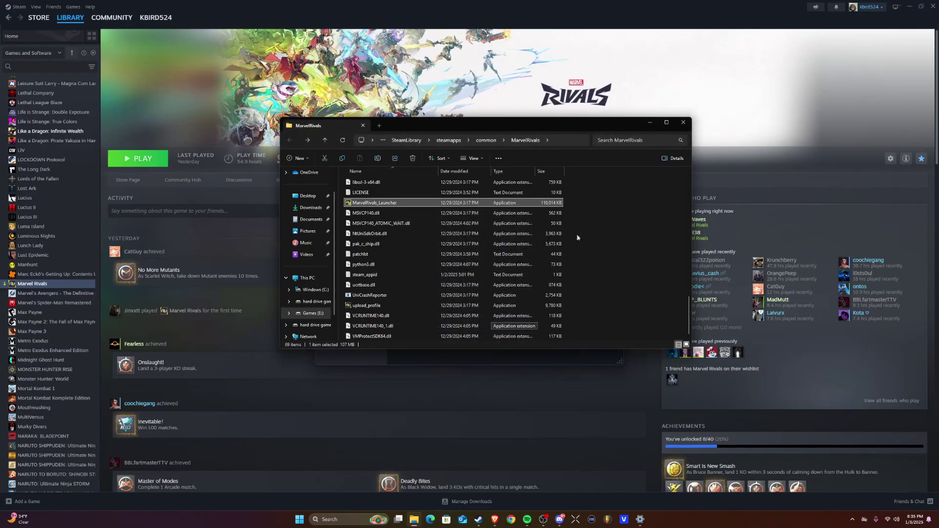
Close the install folder and the game's properties, and start Marvel Rivals from the library
{"action": "left_click", "coordinate": [683, 123]}
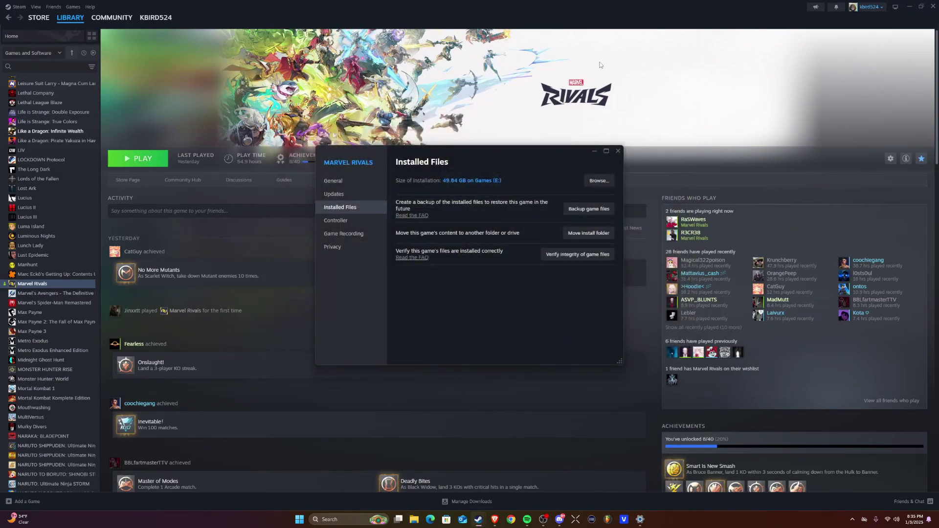
{"action": "left_click", "coordinate": [618, 151]}
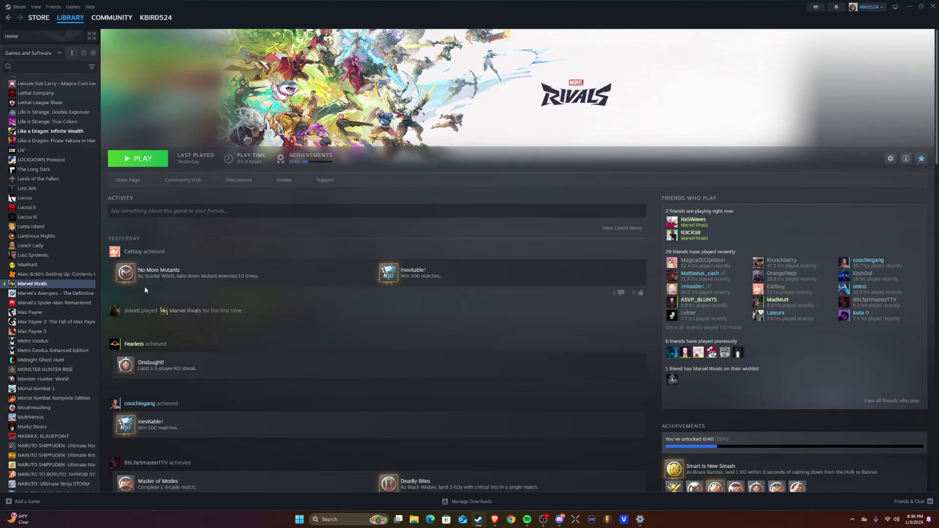
{"action": "scroll", "coordinate": [310, 335], "scroll_direction": "down", "scroll_amount": 3}
{"action": "scroll", "coordinate": [342, 342], "scroll_direction": "up", "scroll_amount": 3}
{"action": "scroll", "coordinate": [631, 425], "scroll_direction": "down", "scroll_amount": 1}
{"action": "scroll", "coordinate": [631, 425], "scroll_direction": "up", "scroll_amount": 1}
{"action": "left_click", "coordinate": [138, 158]}
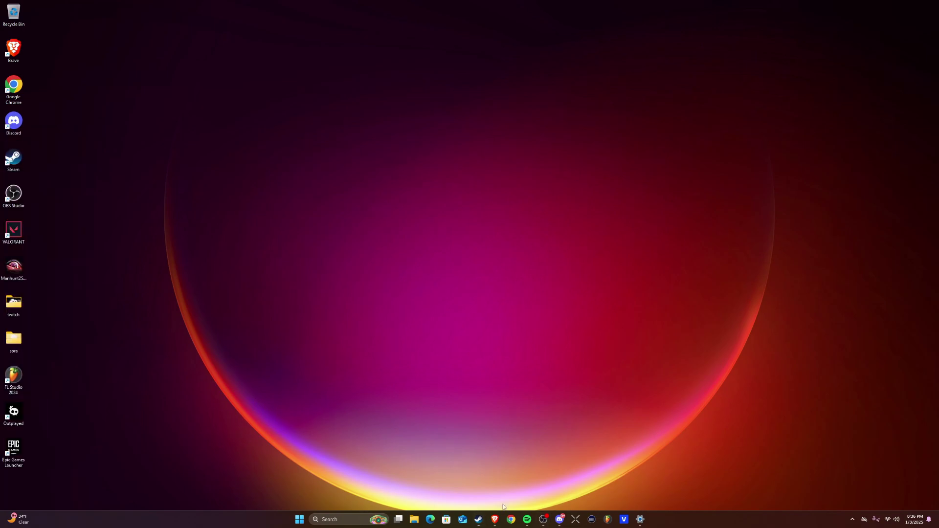
View the System Settings of the Marvel Rivals launcher and dismiss them without changes
{"action": "mouse_move", "coordinate": [560, 519]}
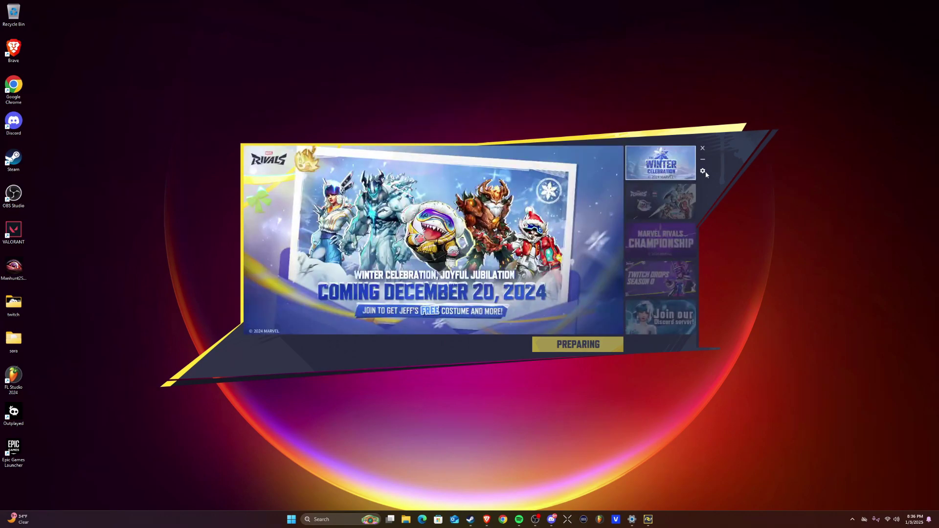
{"action": "left_click", "coordinate": [702, 171]}
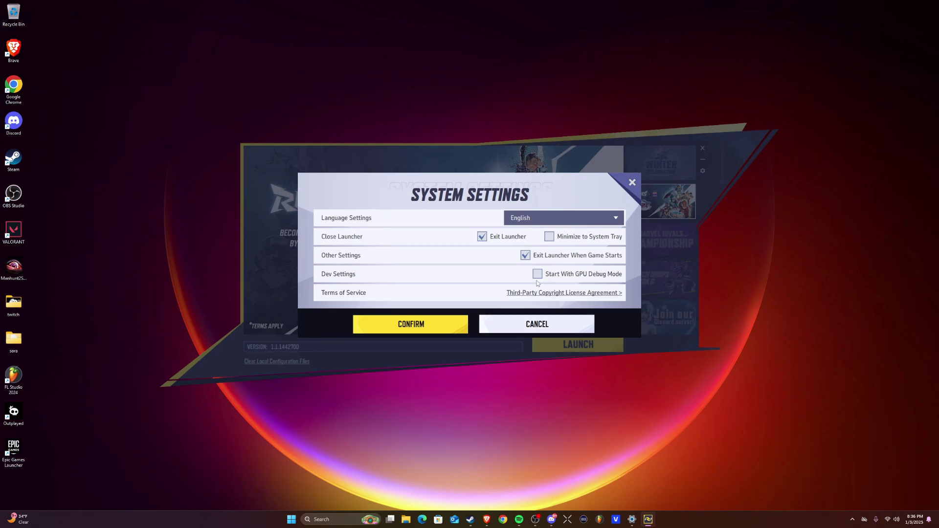
{"action": "left_click", "coordinate": [534, 323]}
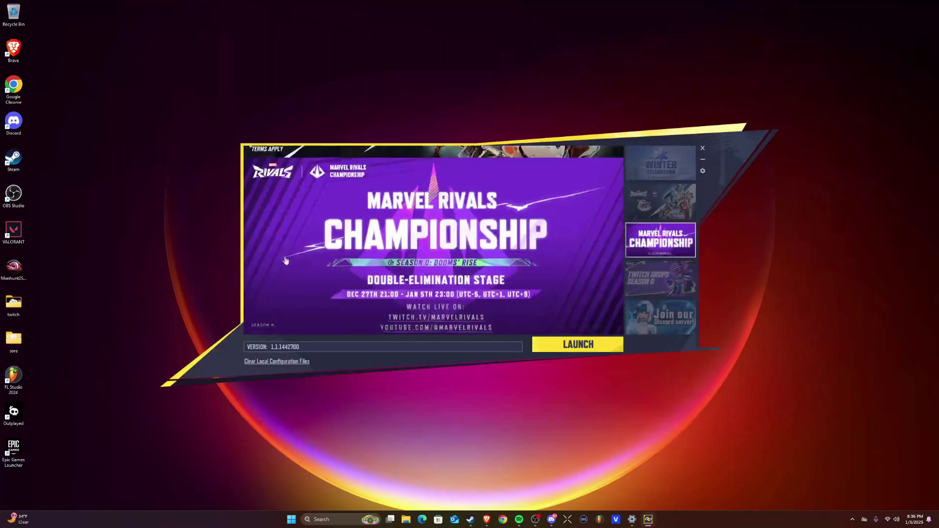
{"action": "left_click", "coordinate": [574, 351]}
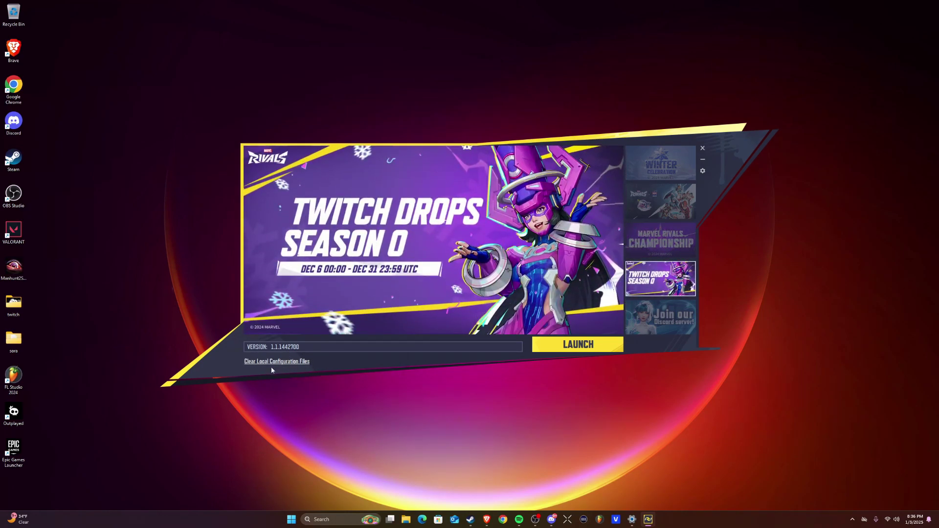
Launch Marvel Rivals from its launcher, dismiss the system notice and enter the game's home screen
{"action": "left_click", "coordinate": [558, 345]}
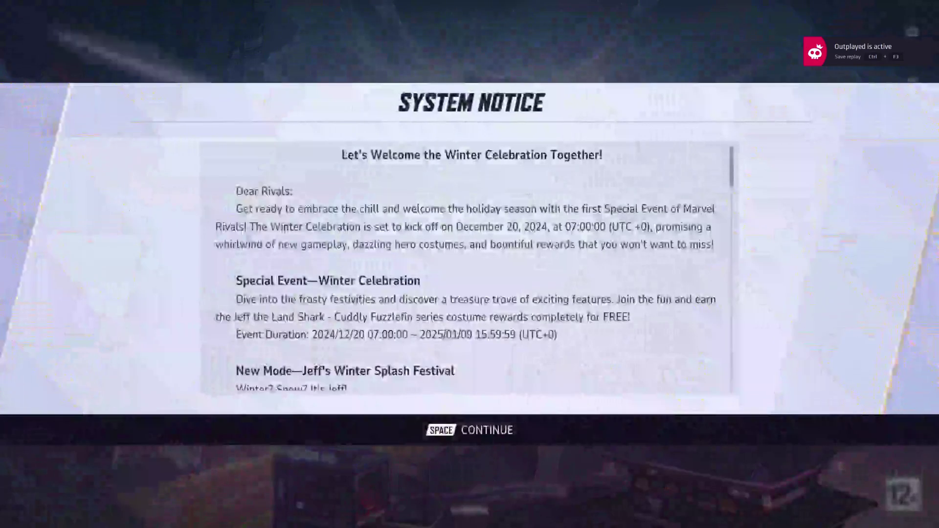
{"action": "left_click", "coordinate": [468, 429]}
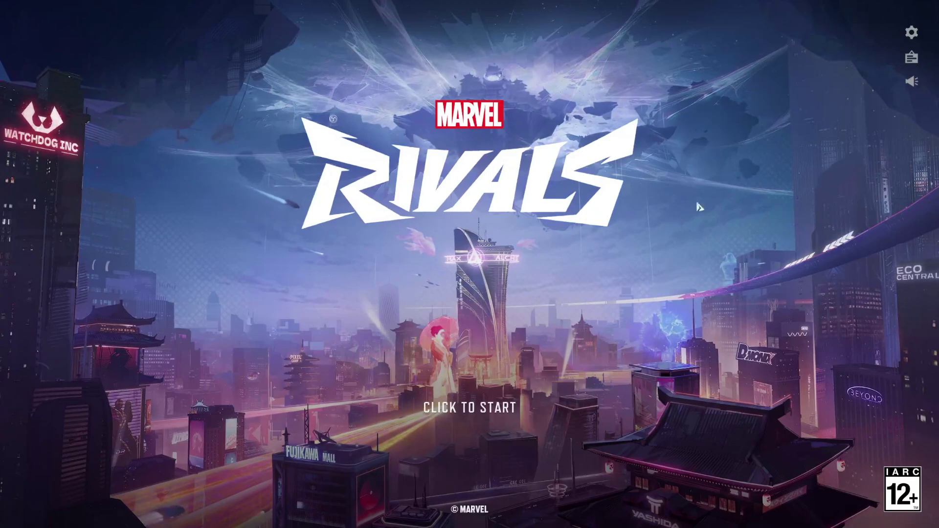
{"action": "left_click", "coordinate": [527, 347]}
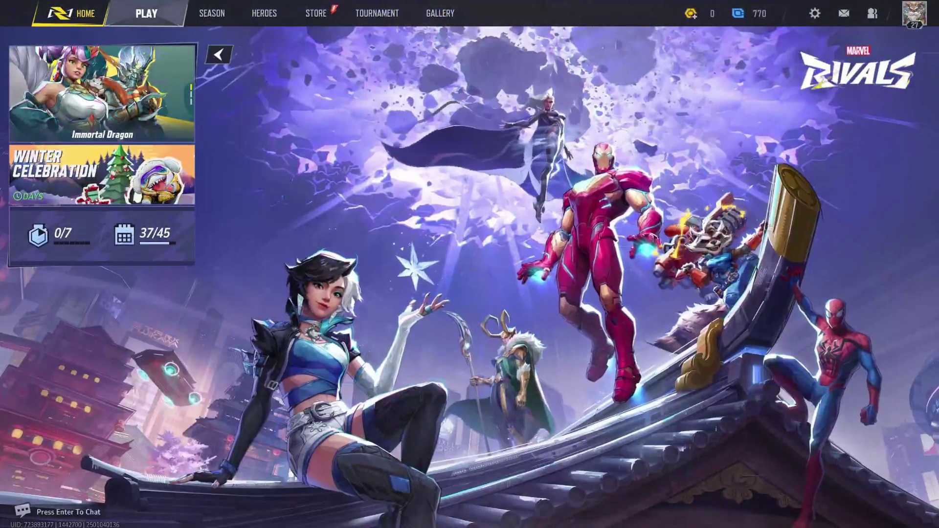
Examine the game's Display settings from the display options through the graphics section, and return to the home screen
{"action": "key", "text": "Escape"}
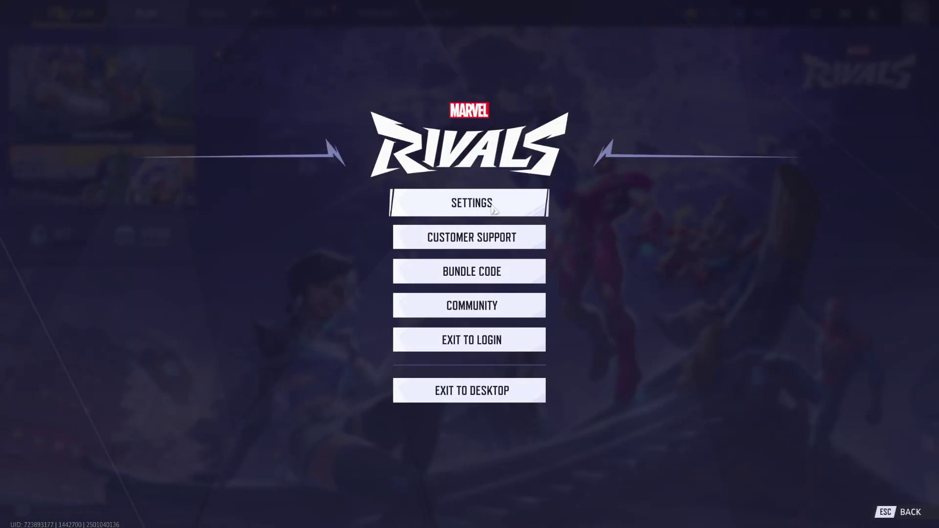
{"action": "left_click", "coordinate": [541, 203]}
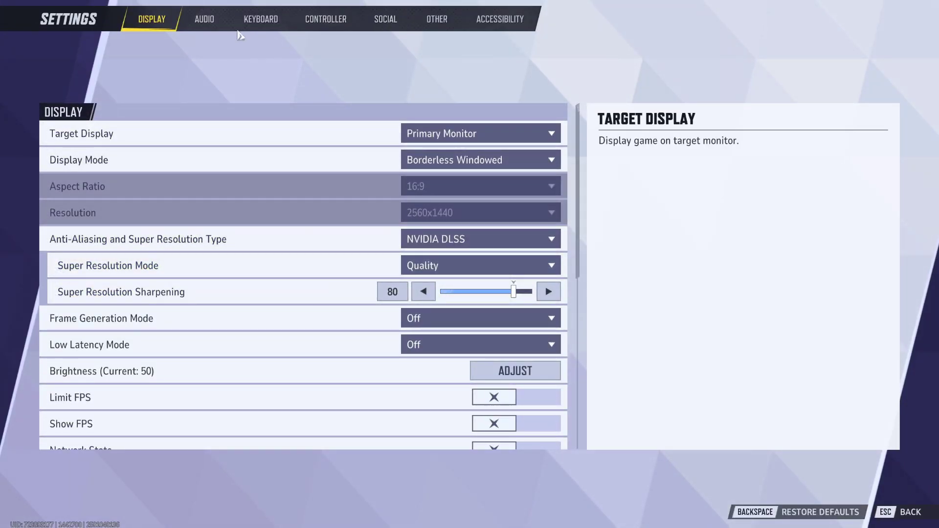
{"action": "scroll", "coordinate": [257, 325], "scroll_direction": "down", "scroll_amount": 7}
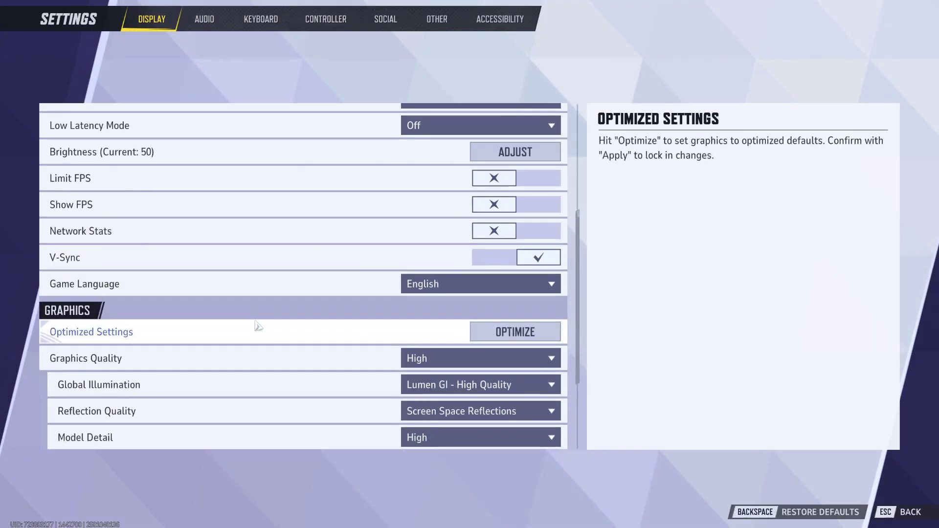
{"action": "scroll", "coordinate": [319, 209], "scroll_direction": "up", "scroll_amount": 7}
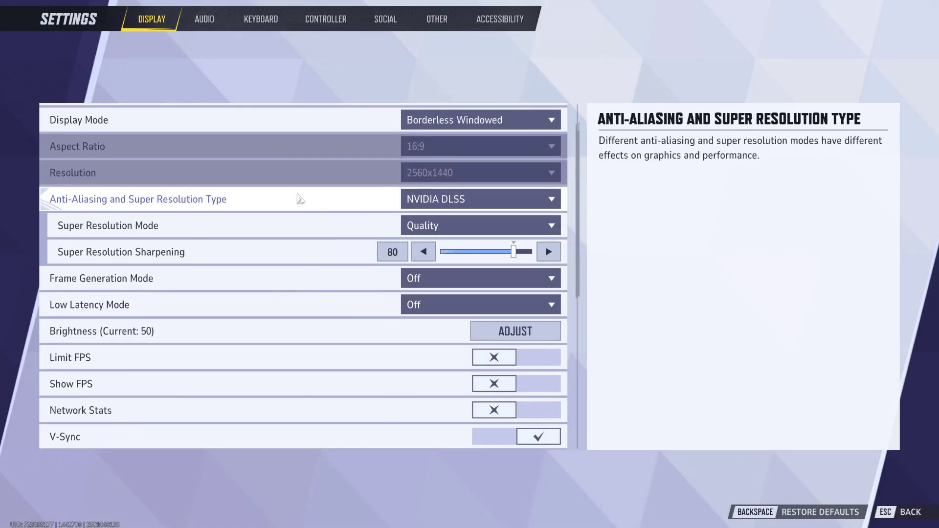
{"action": "left_click", "coordinate": [888, 519]}
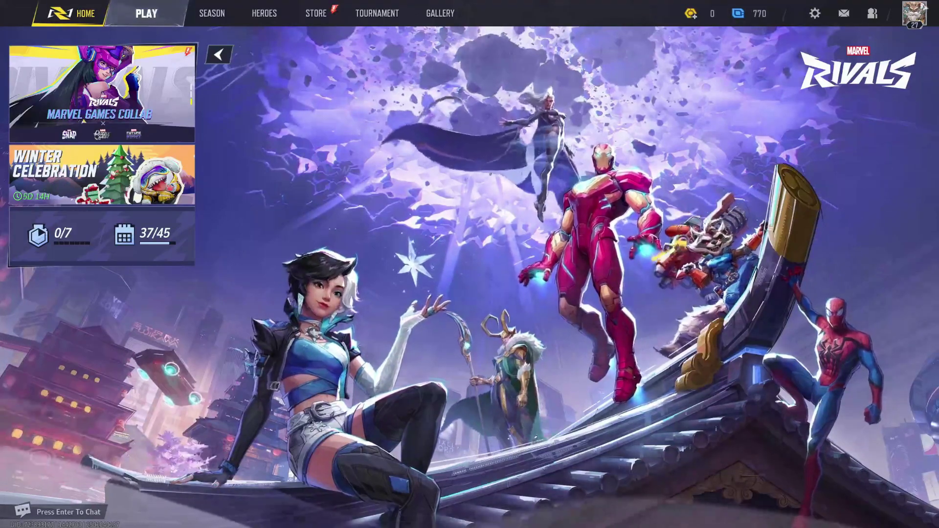
Leave the career overview and run Network Diagnostics from the Other category of the game settings
{"action": "left_click", "coordinate": [914, 13]}
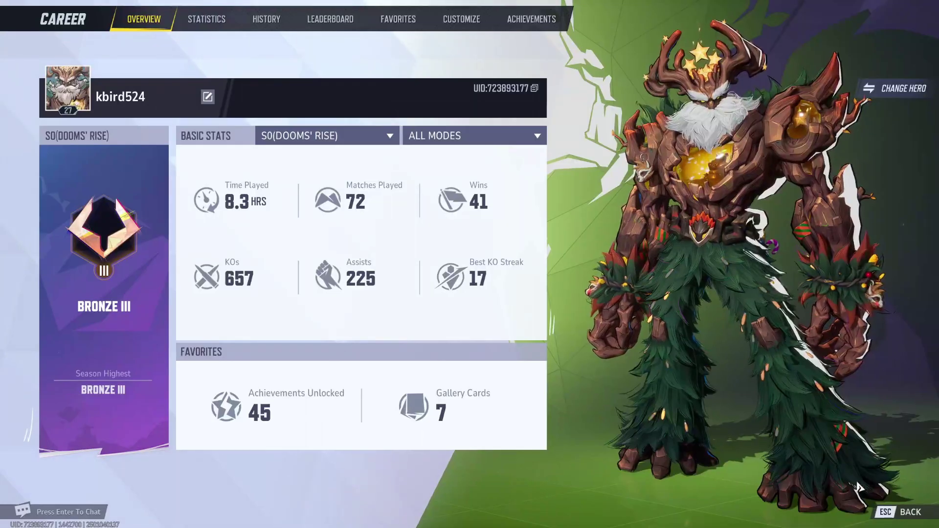
{"action": "key", "text": "Escape"}
{"action": "left_click", "coordinate": [816, 11]}
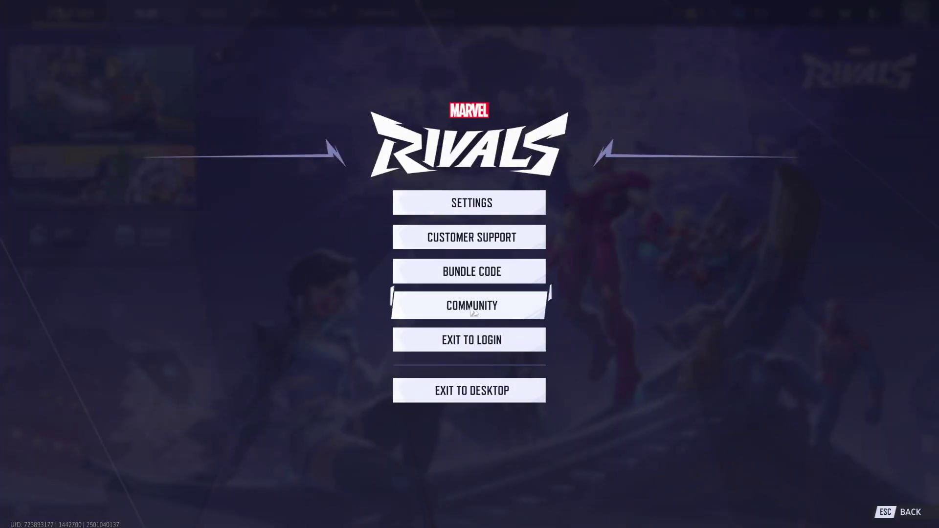
{"action": "left_click", "coordinate": [454, 207]}
{"action": "left_click", "coordinate": [443, 24]}
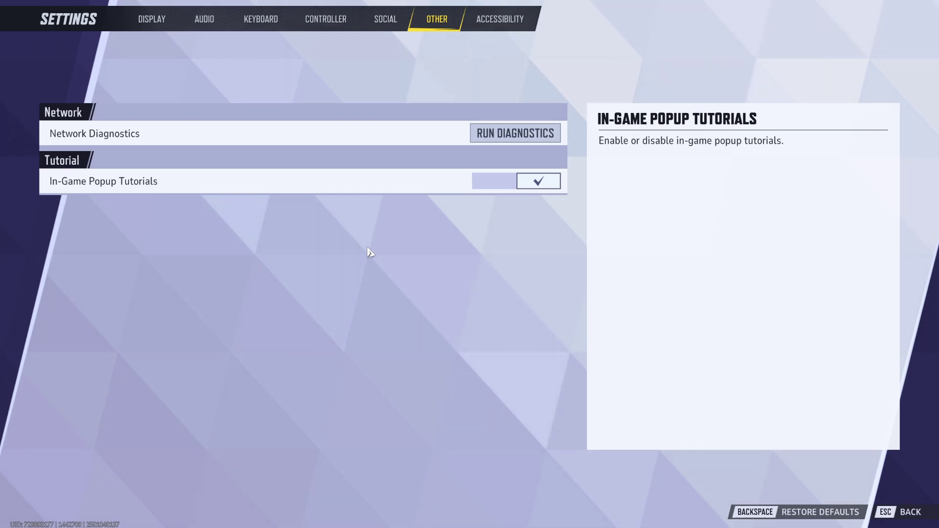
{"action": "left_click", "coordinate": [538, 132]}
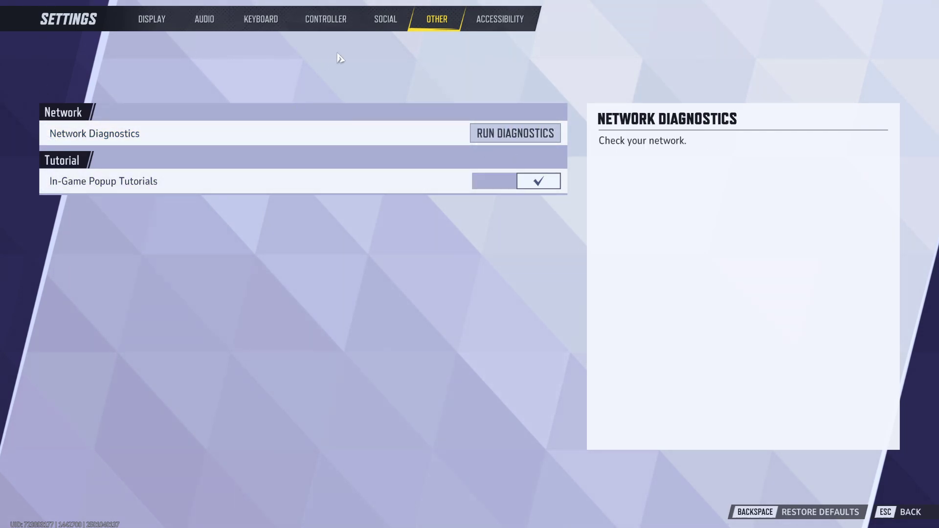
Set the voice chat Input Device in the Audio settings to Chat Mic (TC-HELICON GoXLR)
{"action": "left_click", "coordinate": [487, 7]}
{"action": "left_click", "coordinate": [385, 18]}
{"action": "left_click", "coordinate": [295, 14]}
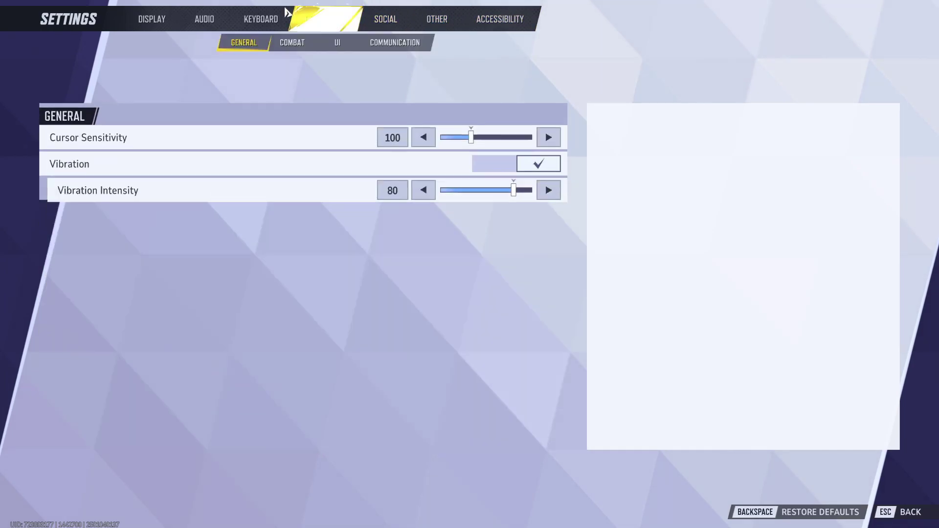
{"action": "left_click", "coordinate": [203, 18]}
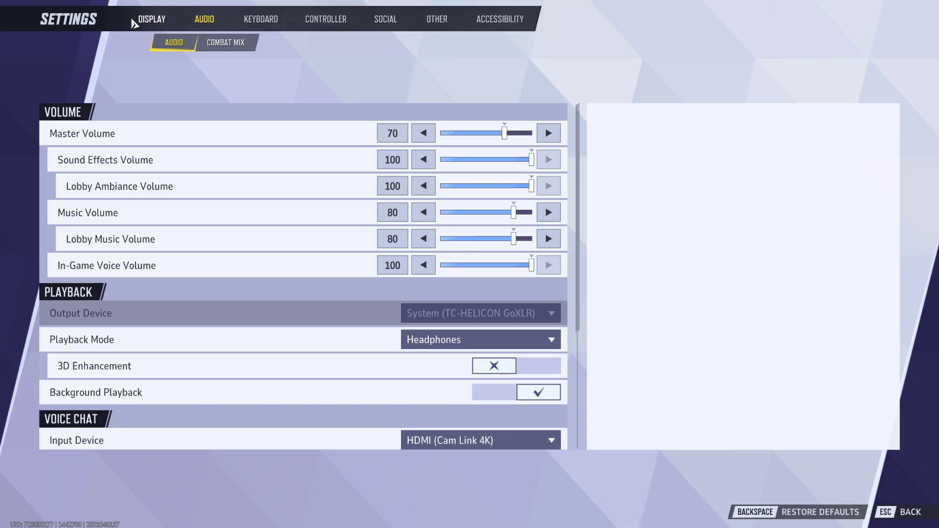
{"action": "scroll", "coordinate": [350, 413], "scroll_direction": "down", "scroll_amount": 2}
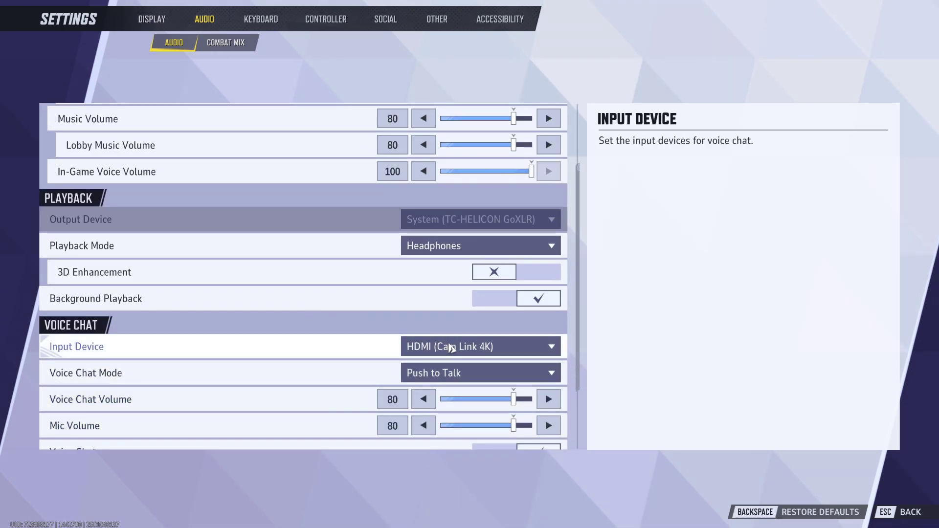
{"action": "left_click", "coordinate": [447, 347]}
{"action": "left_click", "coordinate": [441, 371]}
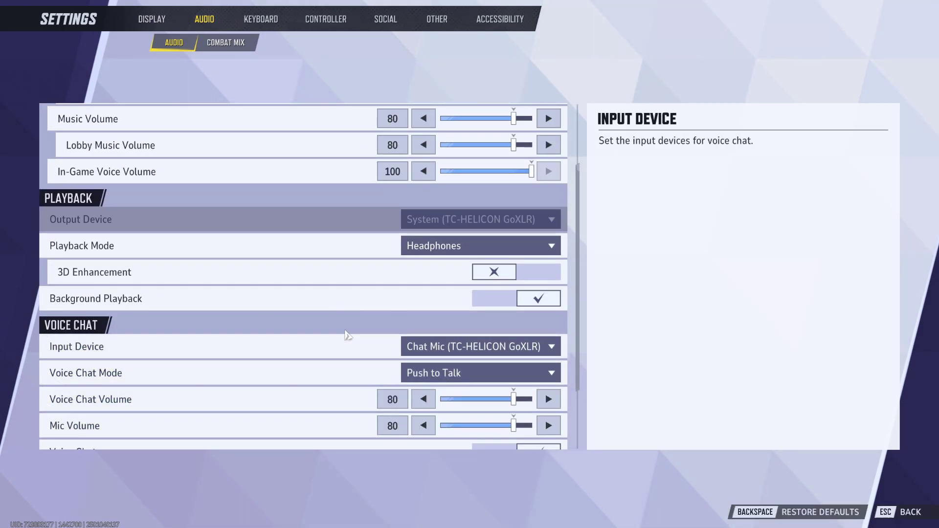
{"action": "scroll", "coordinate": [245, 244], "scroll_direction": "up", "scroll_amount": 2}
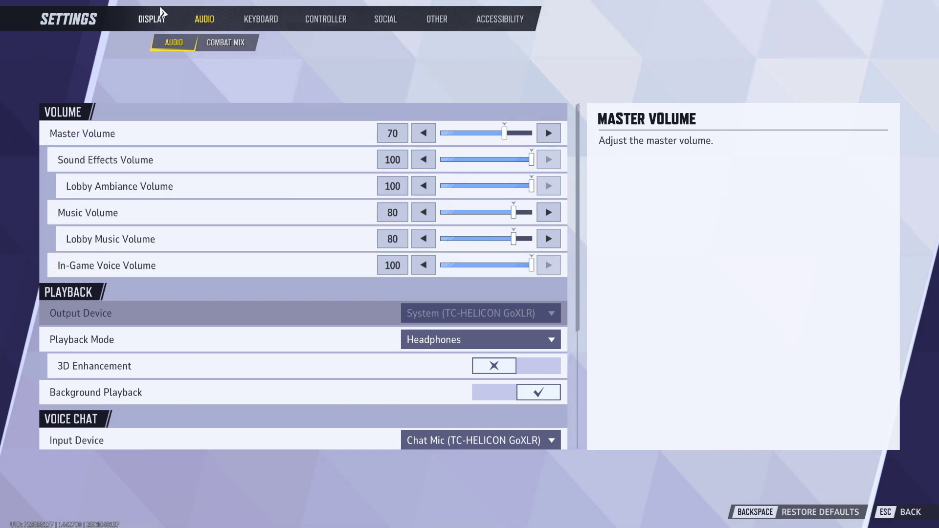
Review the choices for Display Mode, Anti-Aliasing and Super Resolution Type, and Super Resolution Mode without changing them
{"action": "left_click", "coordinate": [162, 15]}
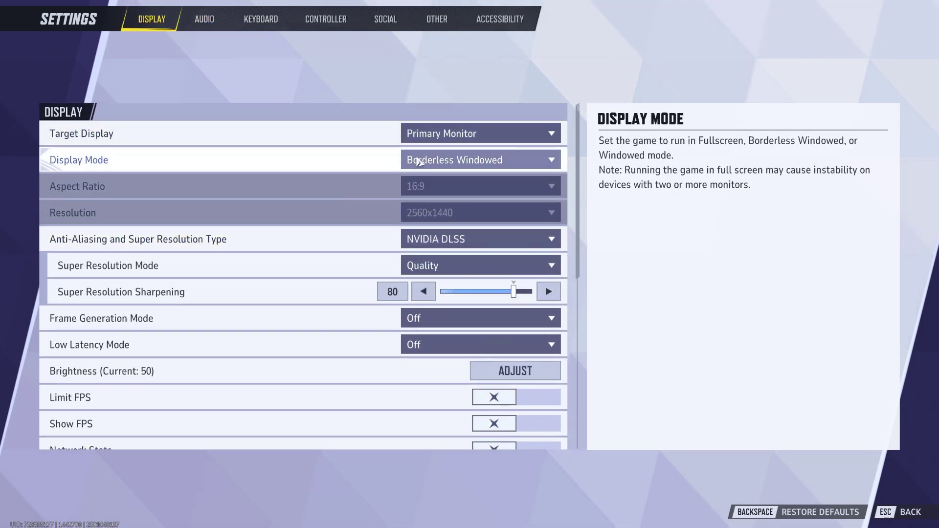
{"action": "left_click", "coordinate": [450, 161]}
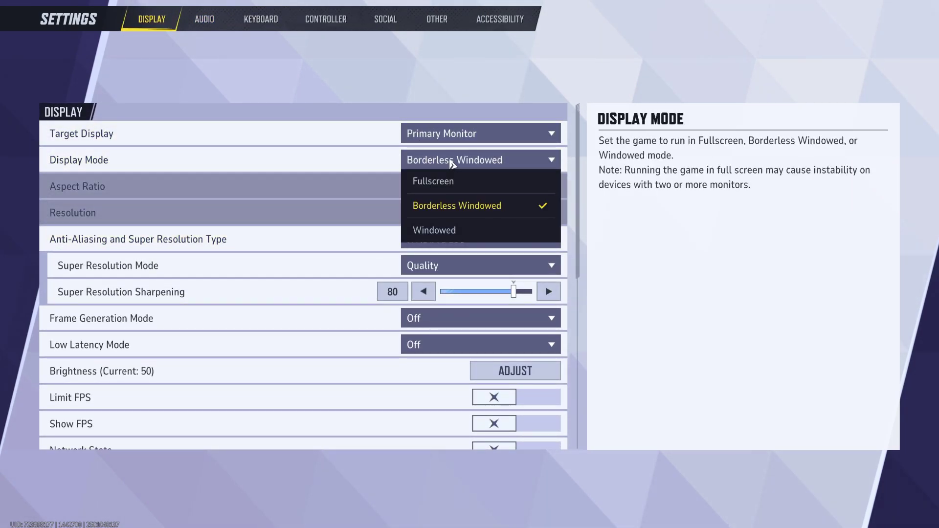
{"action": "left_click", "coordinate": [453, 163]}
{"action": "left_click", "coordinate": [453, 163]}
{"action": "left_click", "coordinate": [454, 163]}
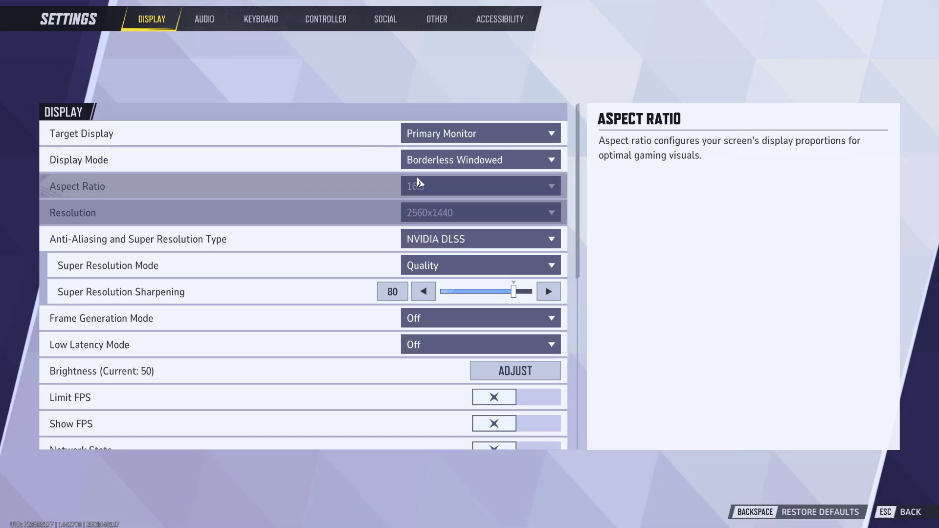
{"action": "left_click", "coordinate": [448, 237]}
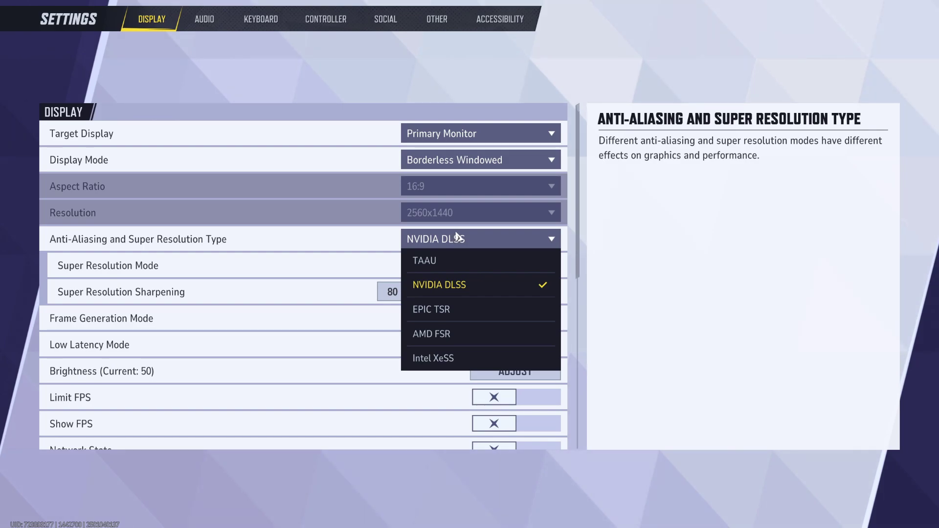
{"action": "left_click", "coordinate": [455, 237]}
{"action": "left_click", "coordinate": [454, 267]}
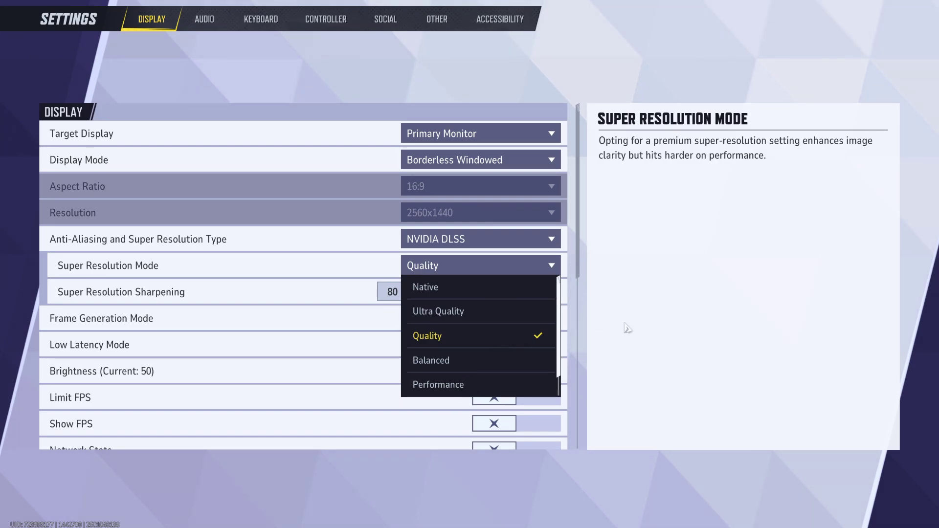
{"action": "left_click", "coordinate": [566, 342]}
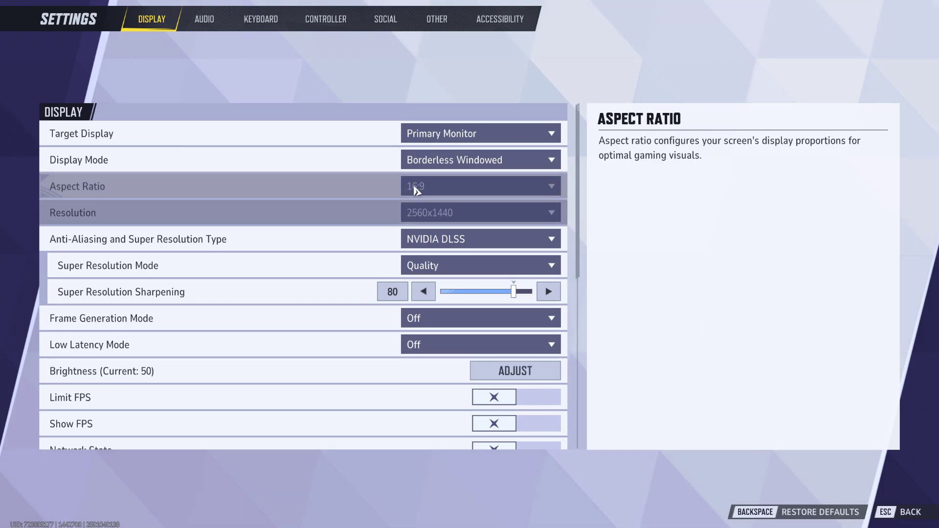
Try a Super Resolution Sharpening of 46 and return it to 80
{"action": "scroll", "coordinate": [332, 244], "scroll_direction": "down", "scroll_amount": 1}
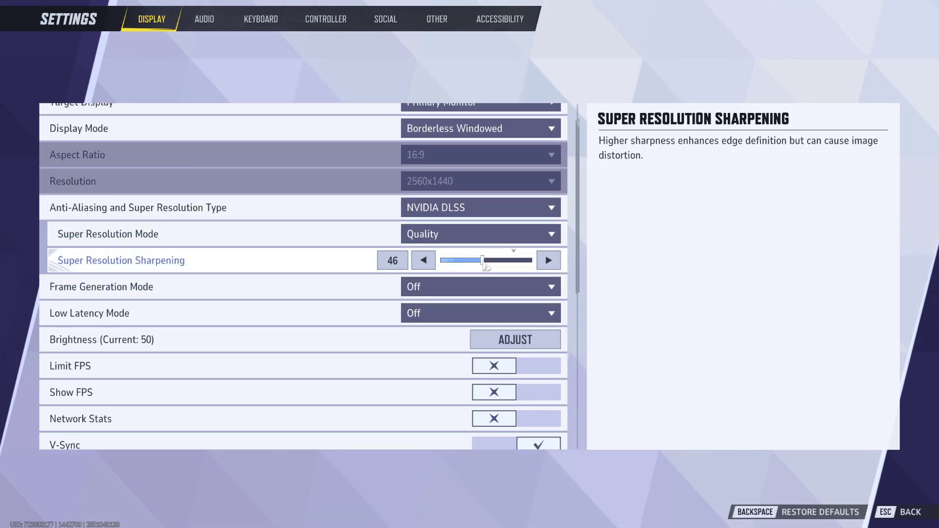
{"action": "left_click_drag", "start_coordinate": [485, 264], "coordinate": [499, 265]}
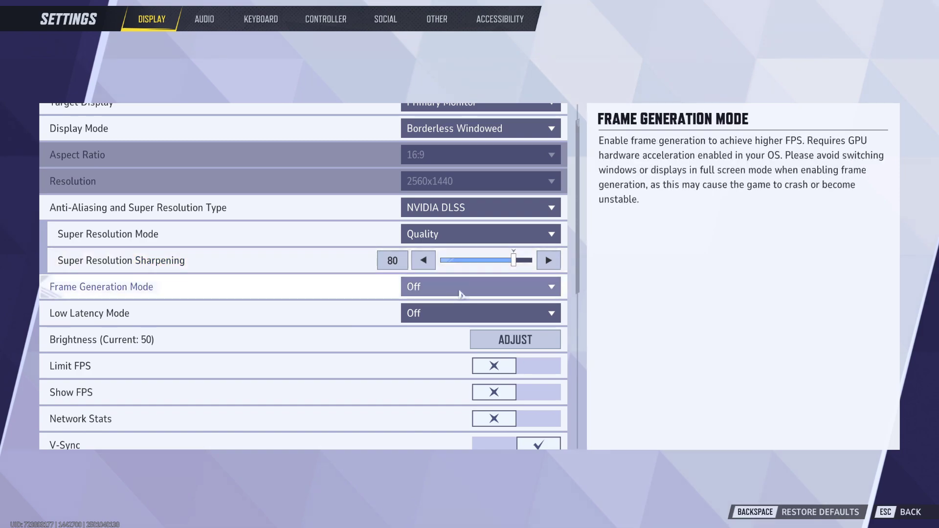
Review the choices for Frame Generation Mode and Low Latency Mode without changing them
{"action": "scroll", "coordinate": [274, 279], "scroll_direction": "down", "scroll_amount": 1}
{"action": "left_click", "coordinate": [494, 258]}
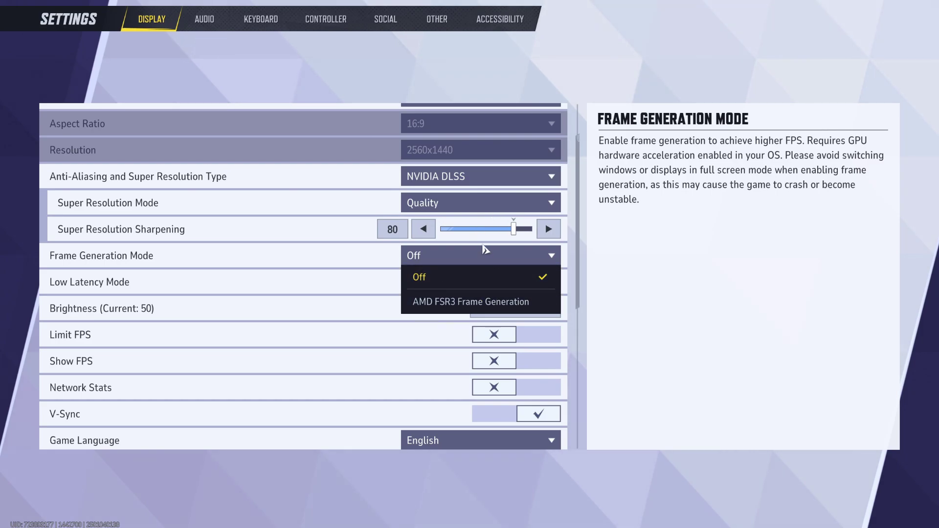
{"action": "left_click", "coordinate": [520, 254]}
{"action": "left_click", "coordinate": [471, 283]}
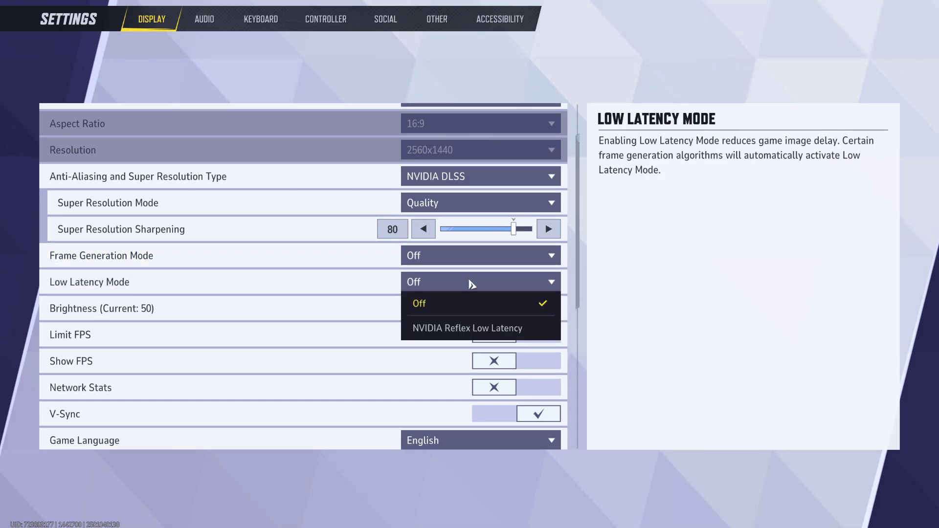
{"action": "left_click", "coordinate": [471, 285]}
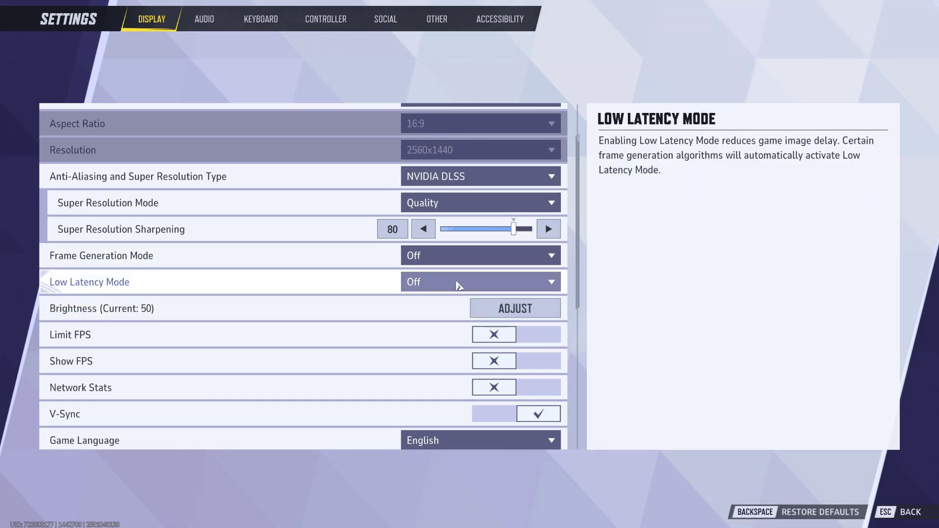
Examine the frame rate, Network Stats, V-Sync and Game Language options, and the choices for Graphics Quality, without changing them
{"action": "scroll", "coordinate": [331, 311], "scroll_direction": "down", "scroll_amount": 1}
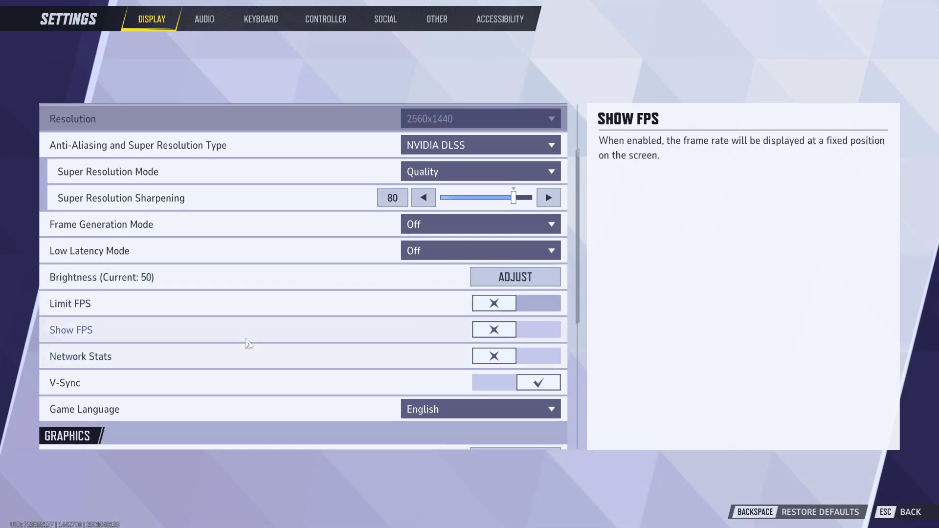
{"action": "scroll", "coordinate": [253, 296], "scroll_direction": "down", "scroll_amount": 1}
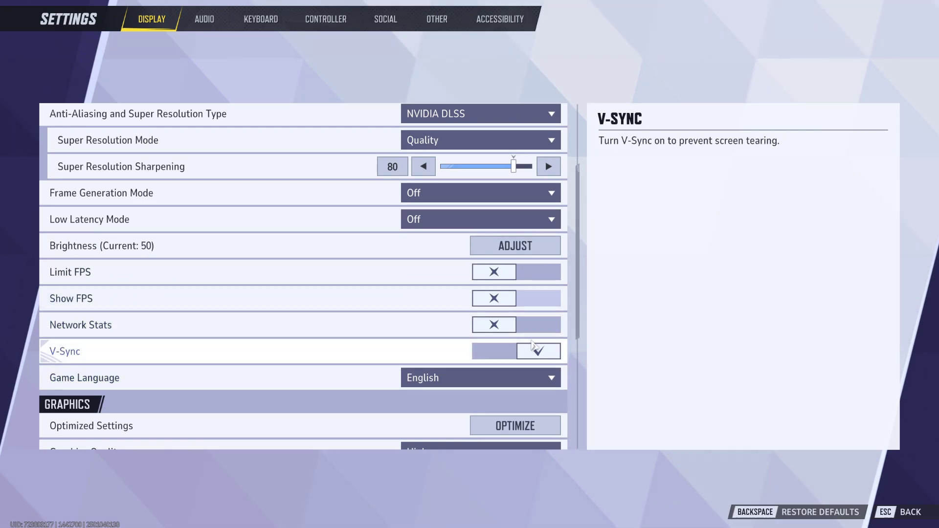
{"action": "scroll", "coordinate": [338, 313], "scroll_direction": "down", "scroll_amount": 3}
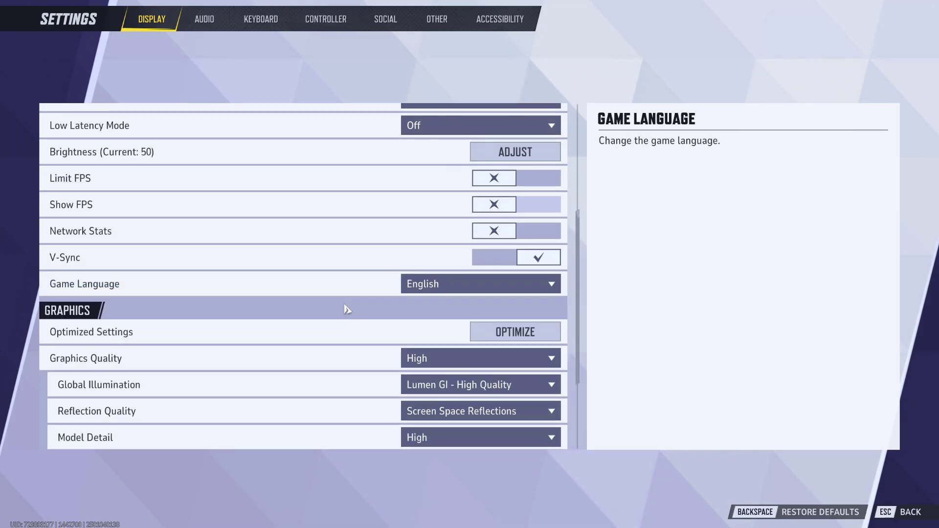
{"action": "scroll", "coordinate": [346, 309], "scroll_direction": "down", "scroll_amount": 3}
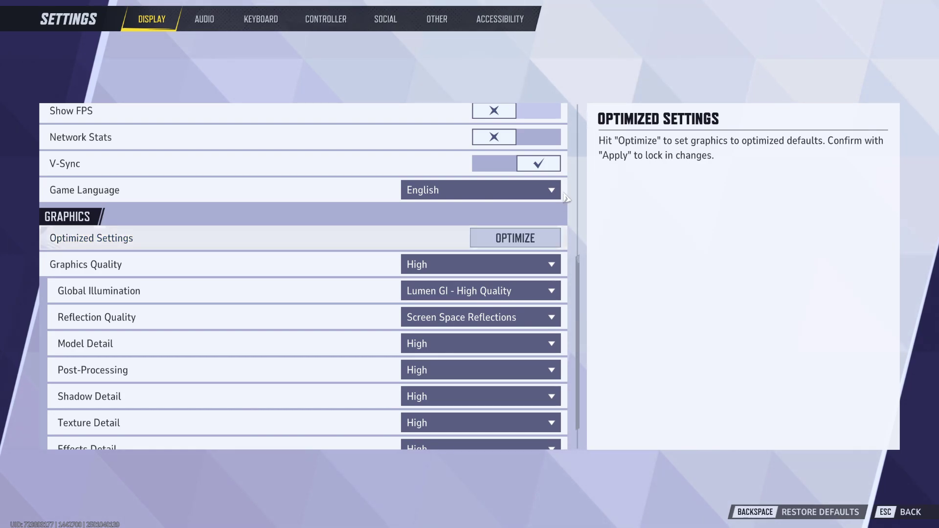
{"action": "left_click", "coordinate": [444, 266]}
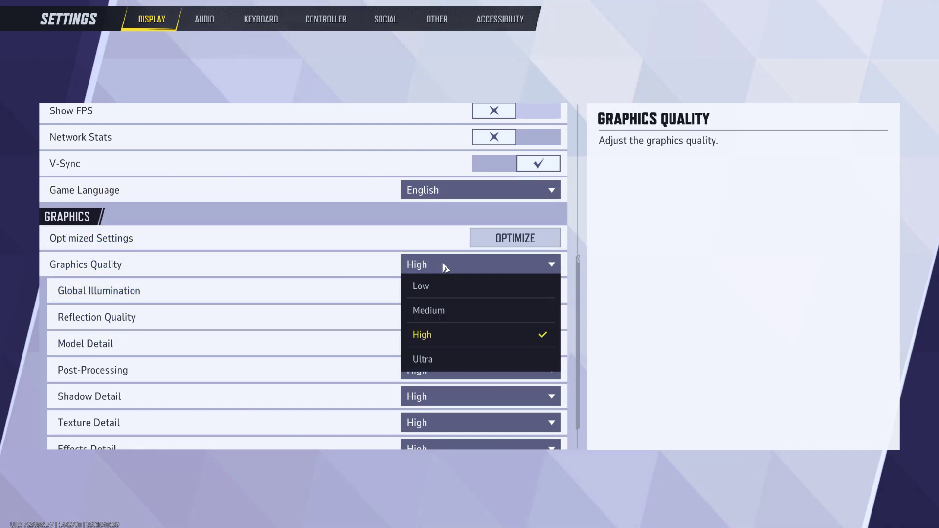
{"action": "left_click", "coordinate": [444, 266]}
Review the choices for Global Illumination and Reflection Quality without changing them
{"action": "scroll", "coordinate": [464, 266], "scroll_direction": "down", "scroll_amount": 2}
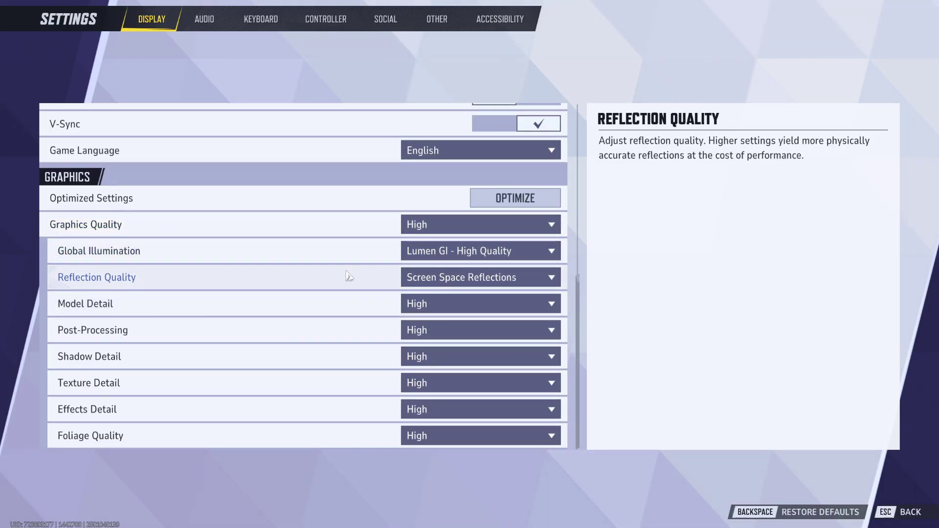
{"action": "left_click", "coordinate": [448, 255]}
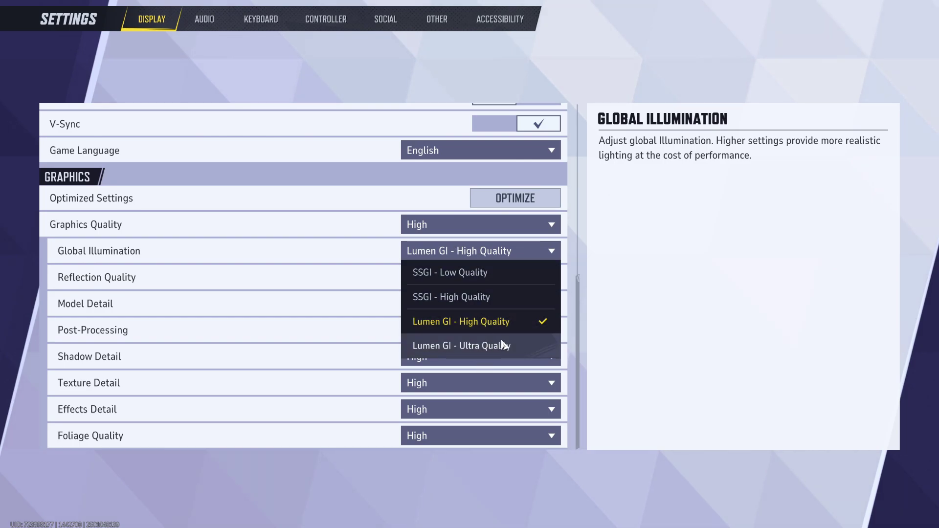
{"action": "left_click", "coordinate": [511, 251]}
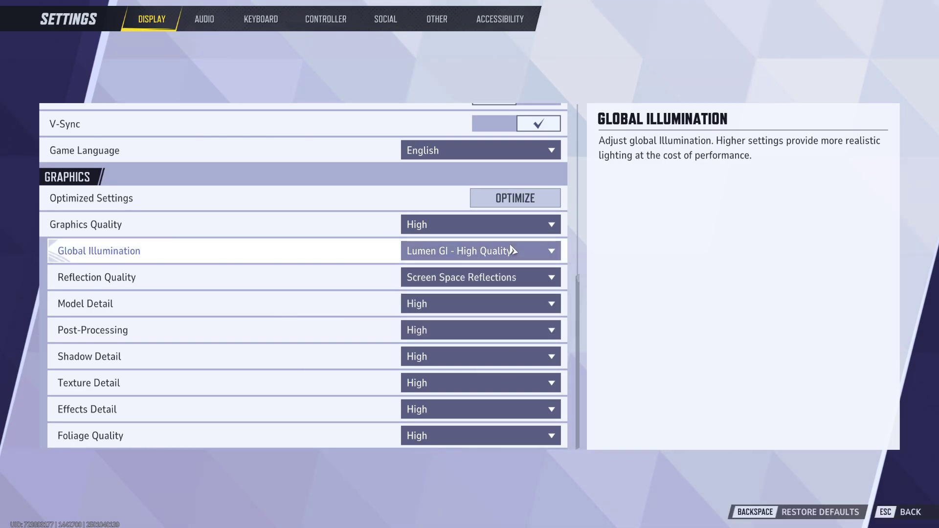
{"action": "left_click", "coordinate": [513, 250]}
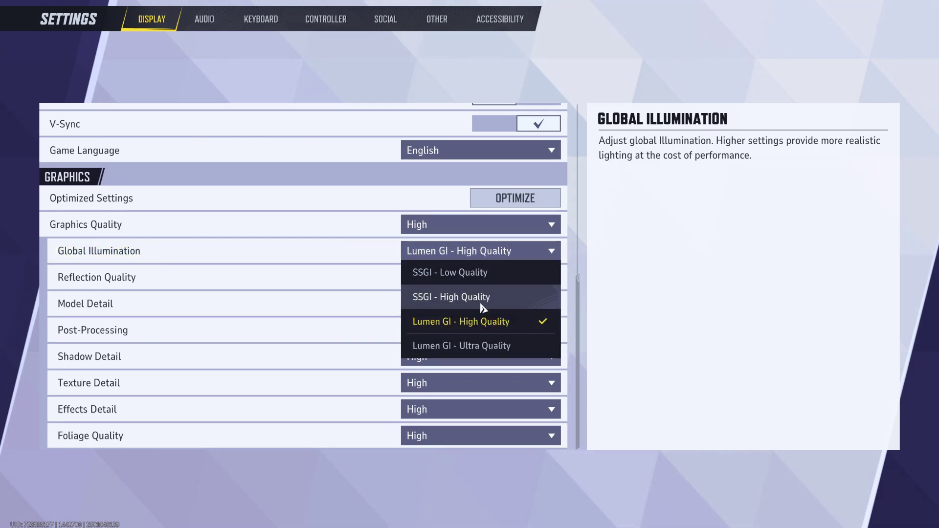
{"action": "left_click", "coordinate": [486, 253]}
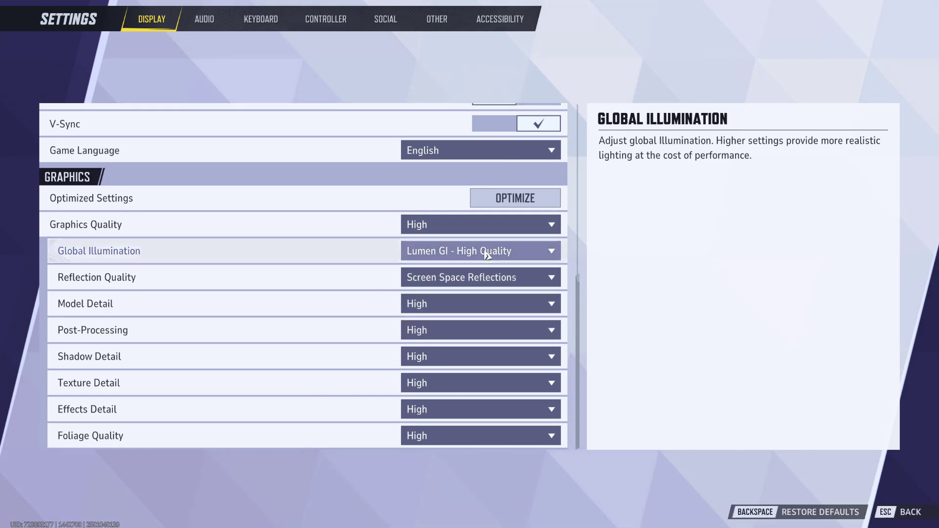
{"action": "left_click", "coordinate": [468, 278]}
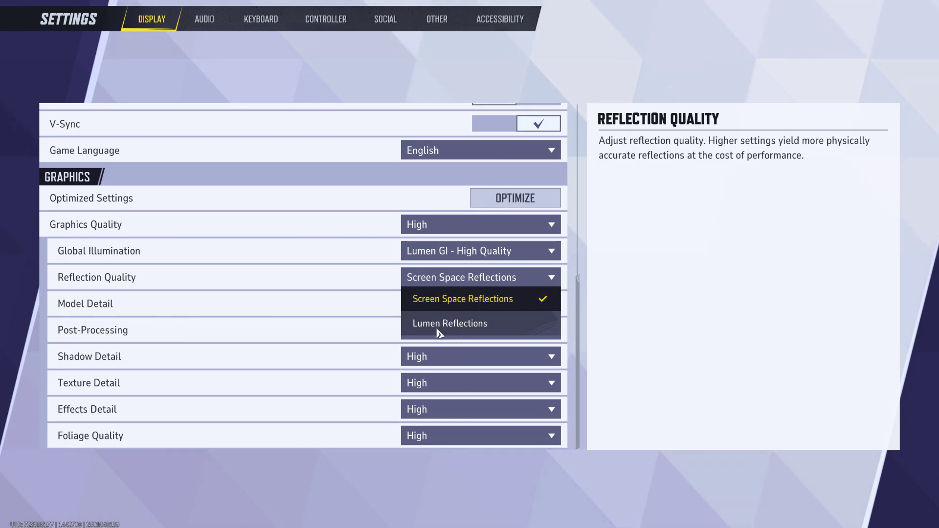
{"action": "left_click", "coordinate": [470, 279]}
Review the choices for Model Detail, Post-Processing and Shadow Detail without changing them
{"action": "left_click", "coordinate": [461, 303]}
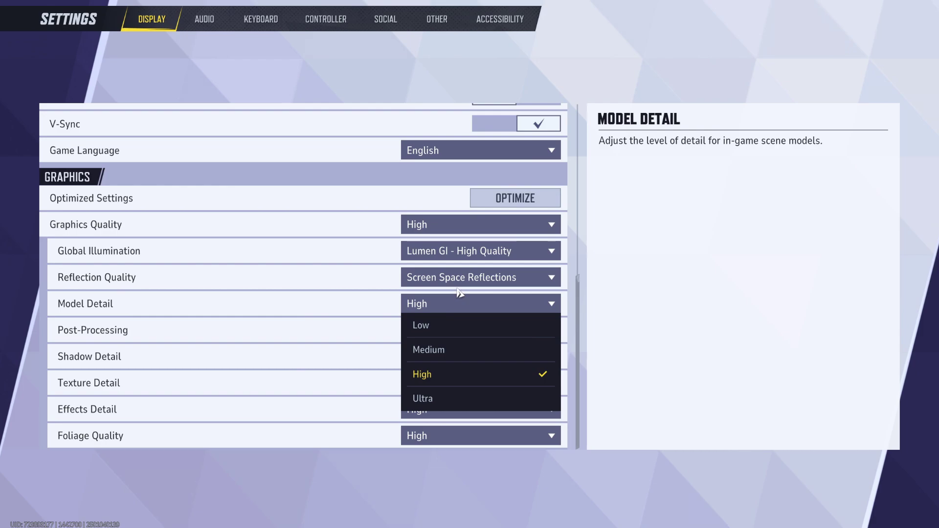
{"action": "left_click", "coordinate": [483, 304]}
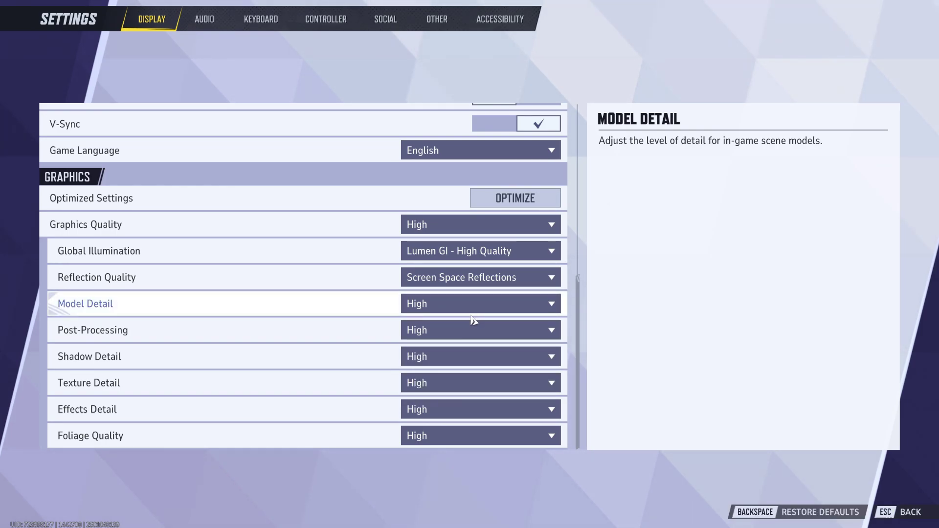
{"action": "left_click", "coordinate": [453, 338]}
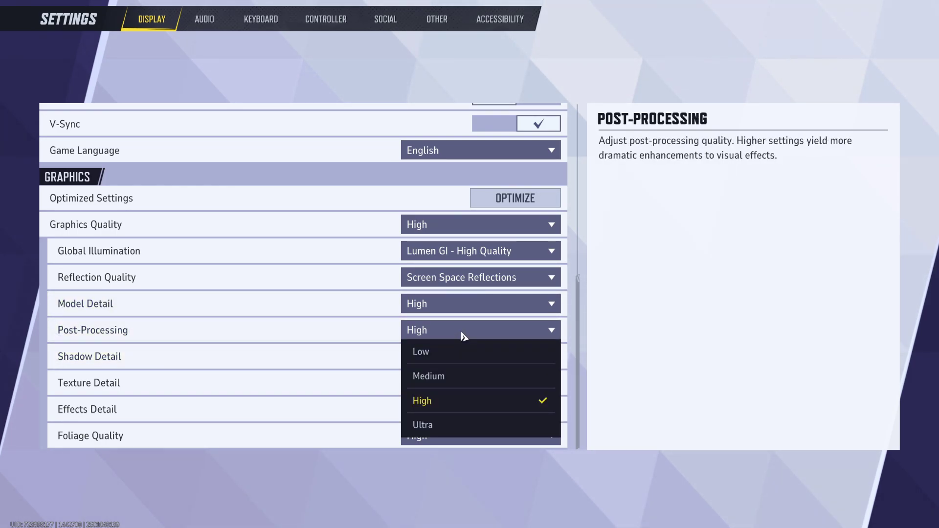
{"action": "left_click", "coordinate": [464, 329]}
{"action": "left_click", "coordinate": [451, 361]}
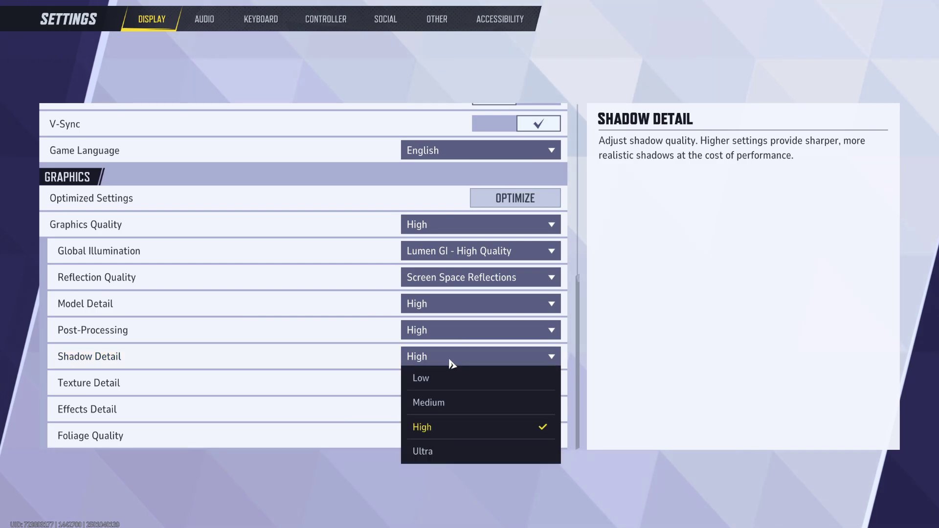
{"action": "left_click", "coordinate": [451, 361]}
Review the choices for Texture Detail, Effects Detail and Foliage Quality without changing them
{"action": "left_click", "coordinate": [455, 383]}
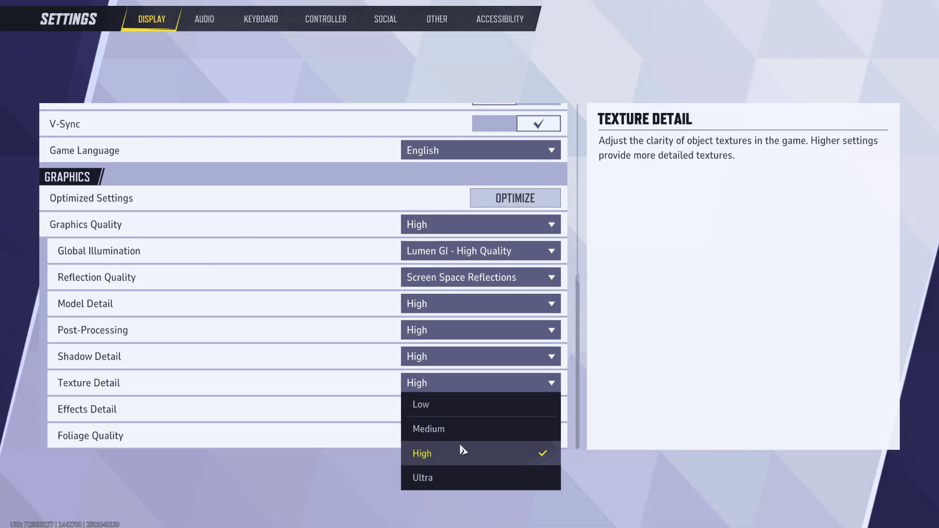
{"action": "left_click", "coordinate": [463, 384]}
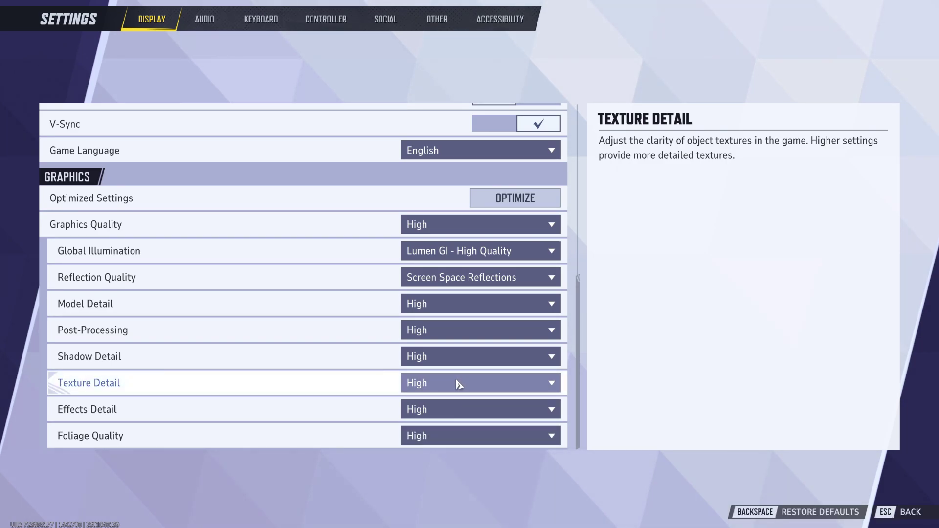
{"action": "left_click", "coordinate": [460, 410]}
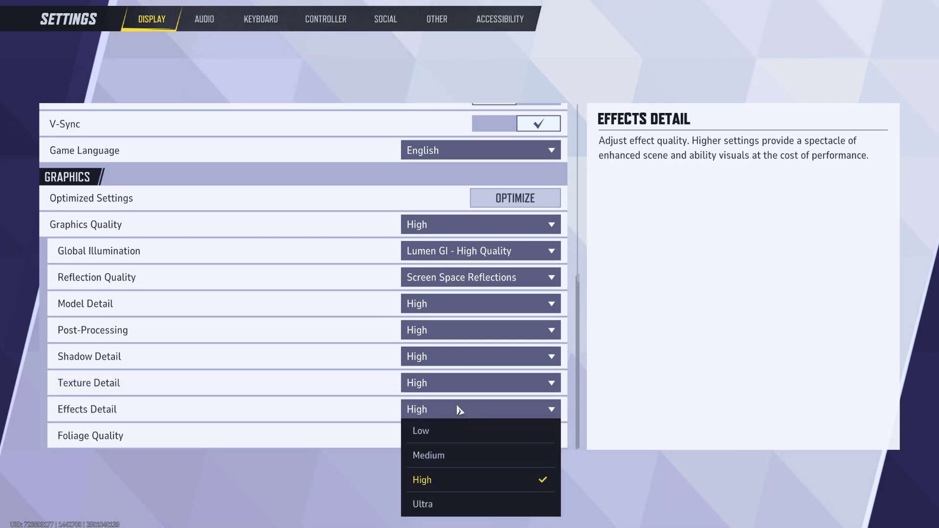
{"action": "left_click", "coordinate": [459, 410]}
{"action": "left_click", "coordinate": [459, 436]}
{"action": "left_click", "coordinate": [460, 436]}
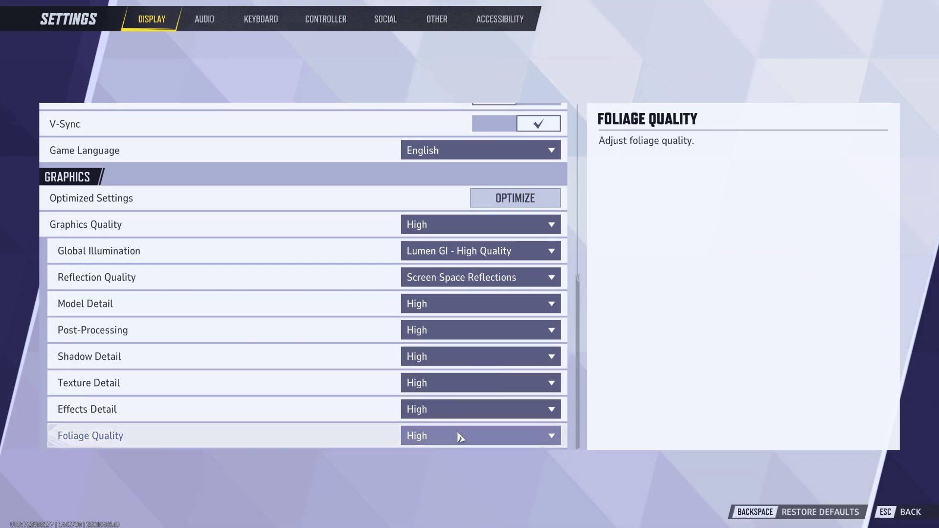
Look through the Audio, Keyboard and Controller settings, including the controller's Combat and General pages, and exit the settings to the home screen
{"action": "scroll", "coordinate": [343, 410], "scroll_direction": "up", "scroll_amount": 3}
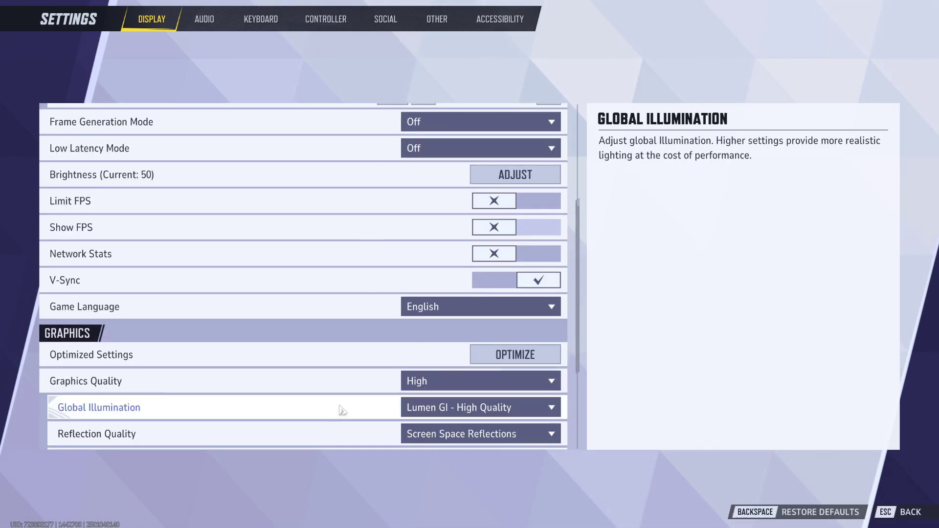
{"action": "scroll", "coordinate": [342, 410], "scroll_direction": "up", "scroll_amount": 4}
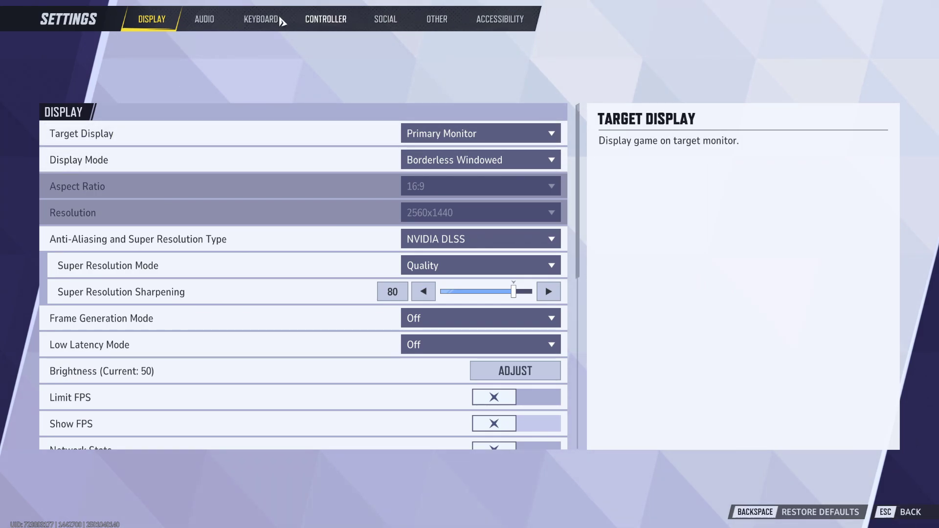
{"action": "left_click", "coordinate": [203, 22]}
{"action": "left_click", "coordinate": [260, 22]}
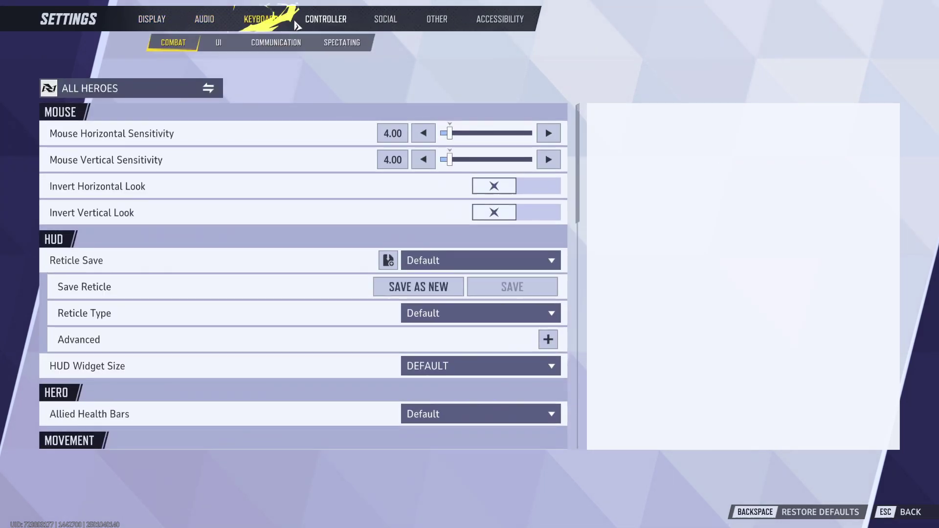
{"action": "left_click", "coordinate": [321, 23]}
{"action": "left_click", "coordinate": [306, 43]}
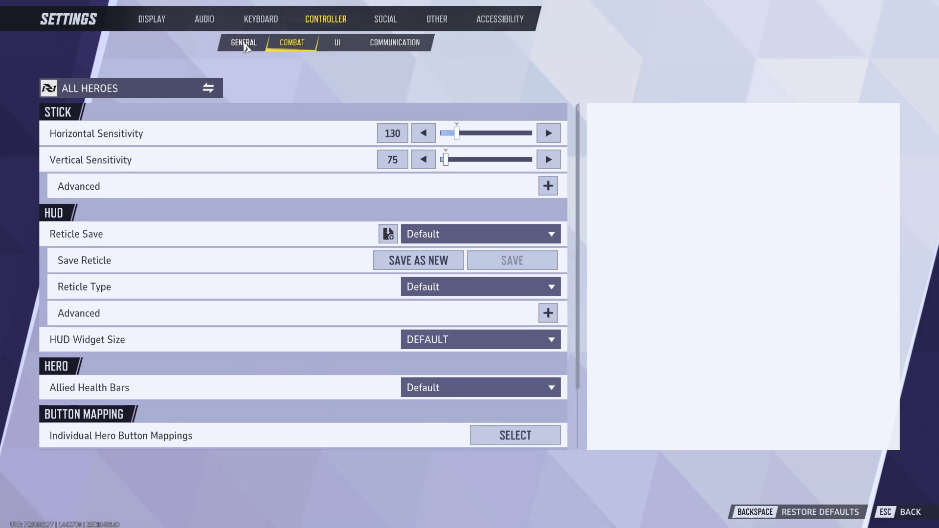
{"action": "left_click", "coordinate": [243, 43]}
{"action": "left_click", "coordinate": [152, 20]}
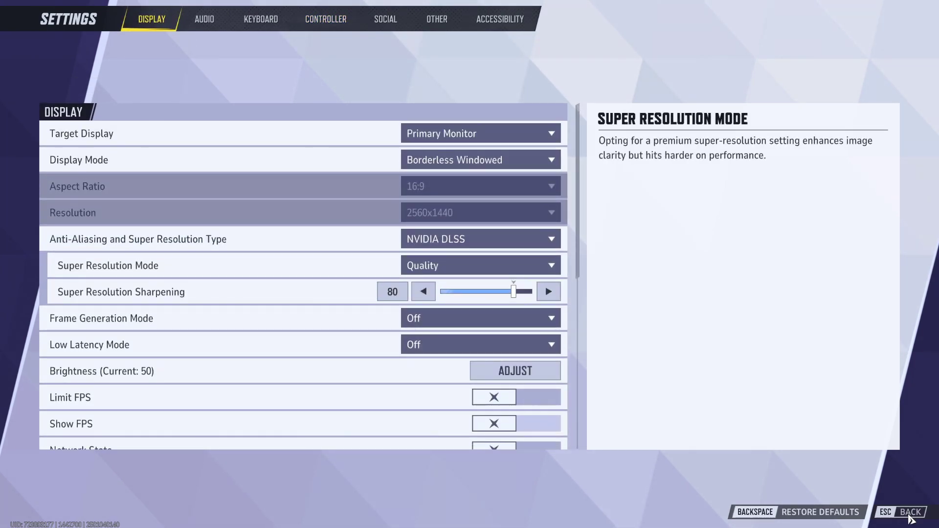
{"action": "left_click", "coordinate": [910, 517]}
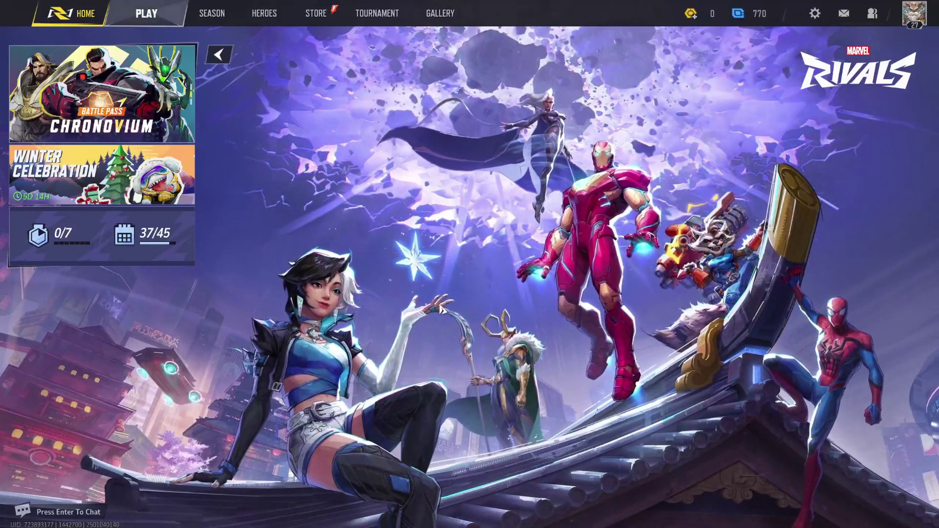